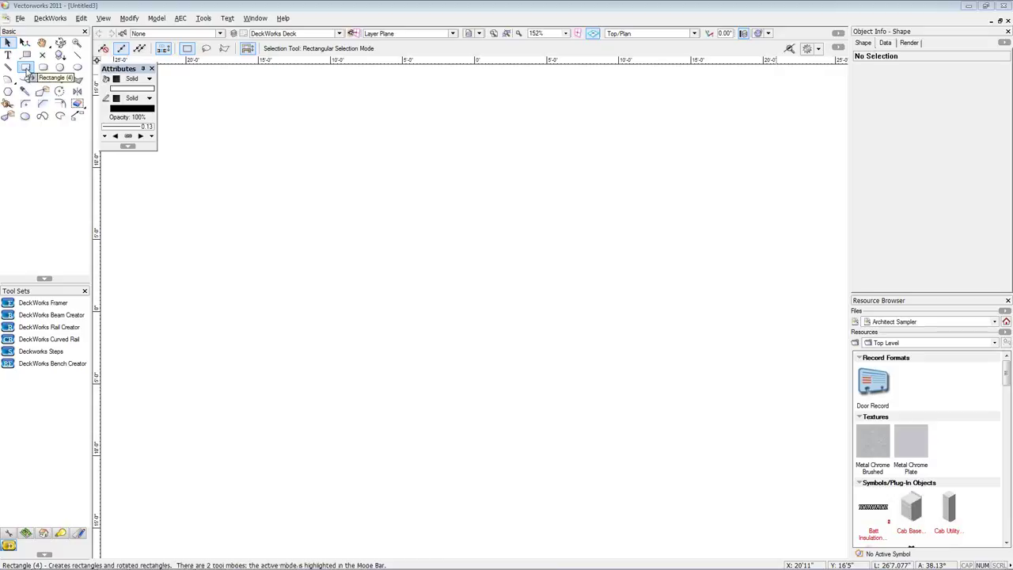
Create a 10' by 10' rectangle and place it near the middle of the drawing area
left_click(26, 69)
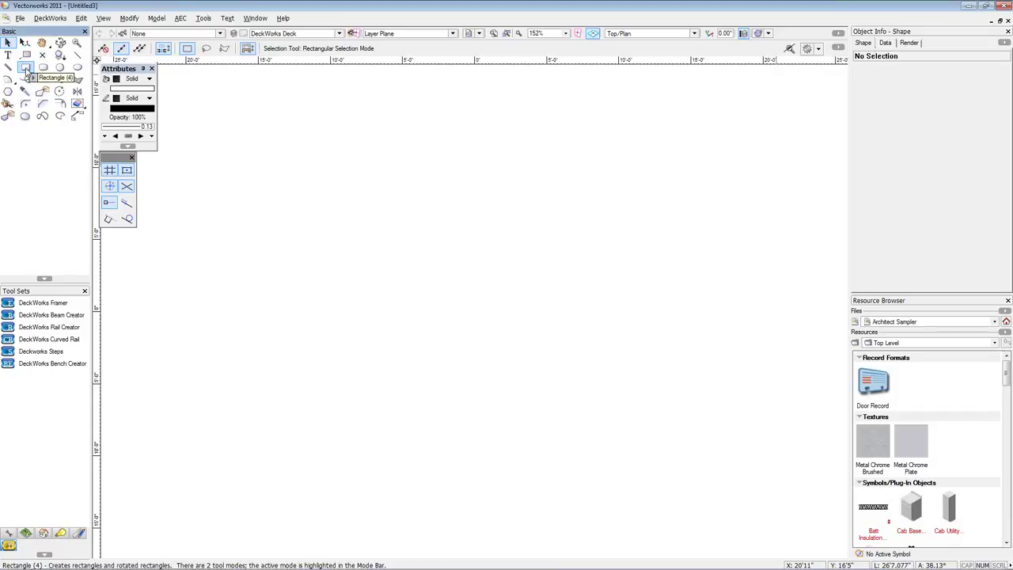
double_click(597, 213)
type("10'")
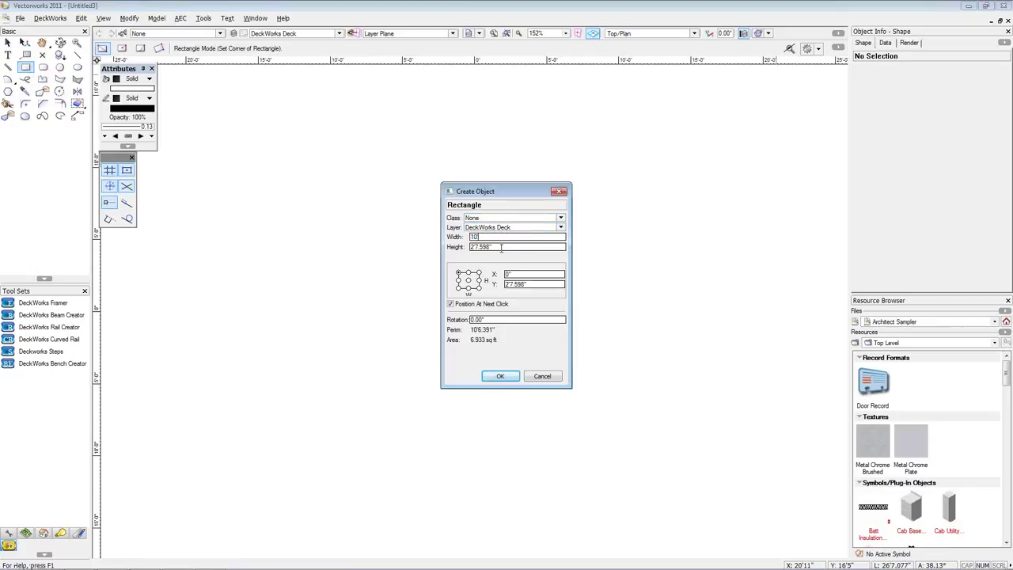
key("Tab")
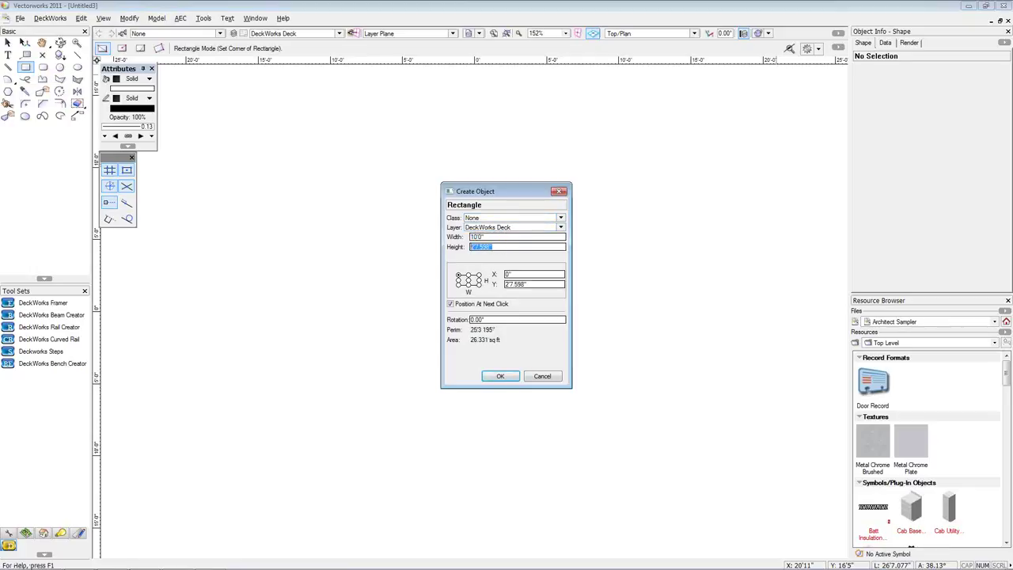
left_click(512, 378)
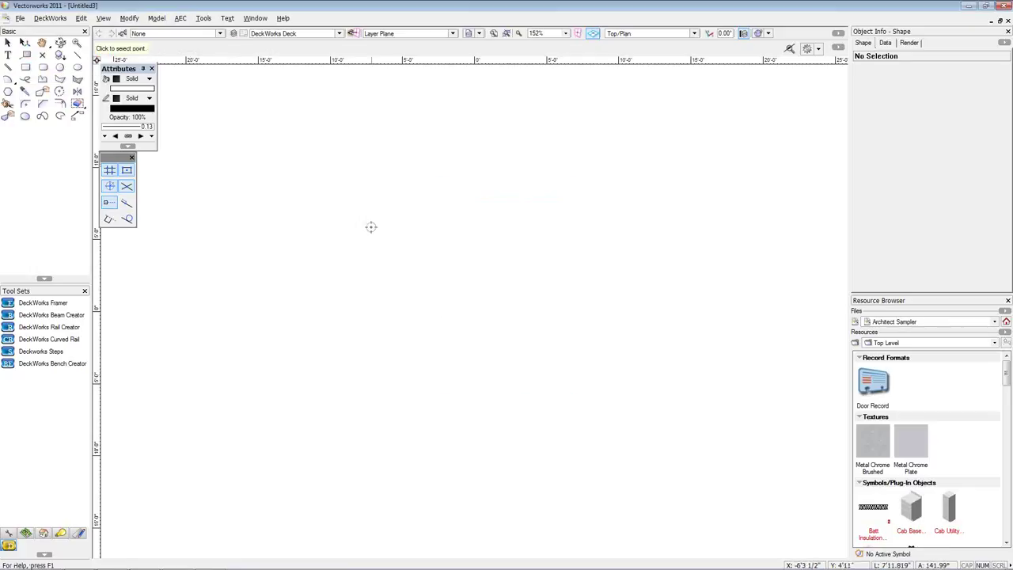
left_click(396, 219)
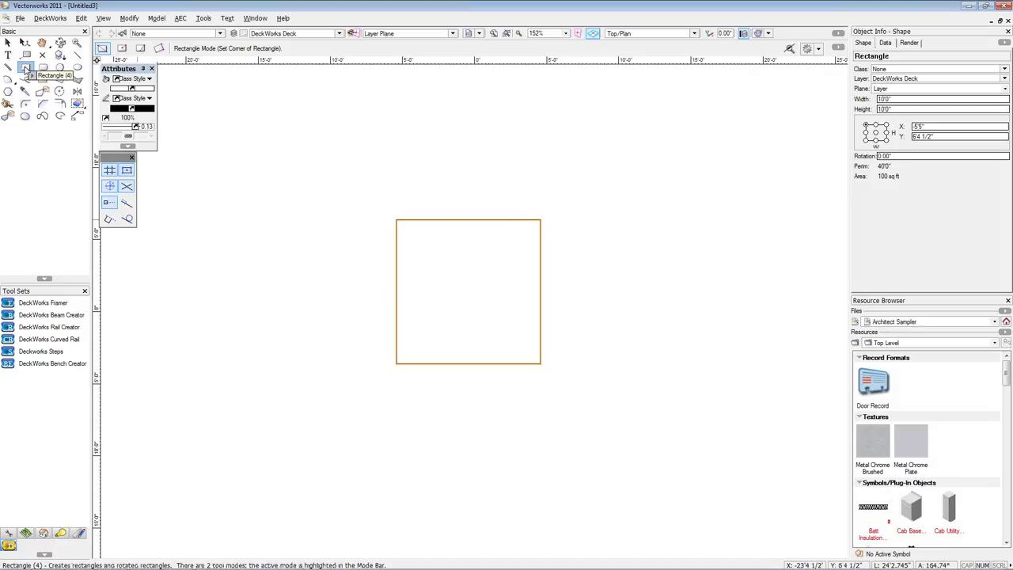
Create a 6" by 6" rectangle and place it in the empty space left of the large square
double_click(25, 70)
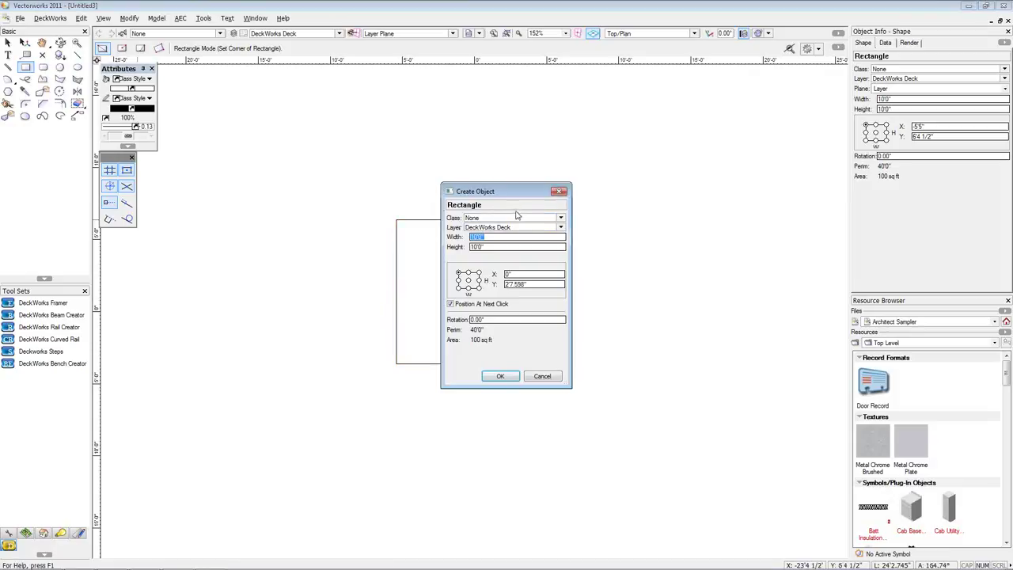
type("6")
key("Tab")
type("6")
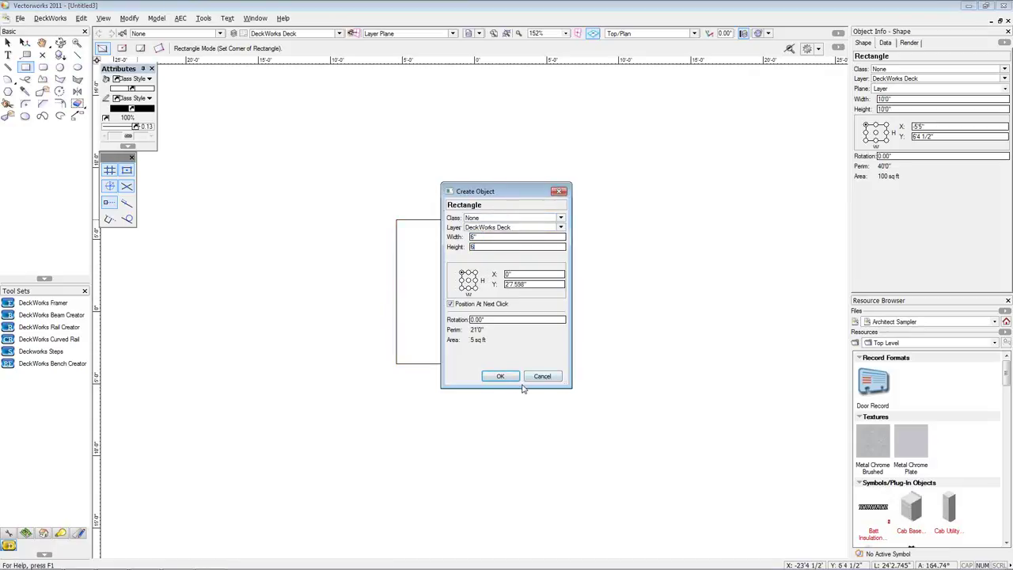
left_click(502, 376)
left_click(272, 278)
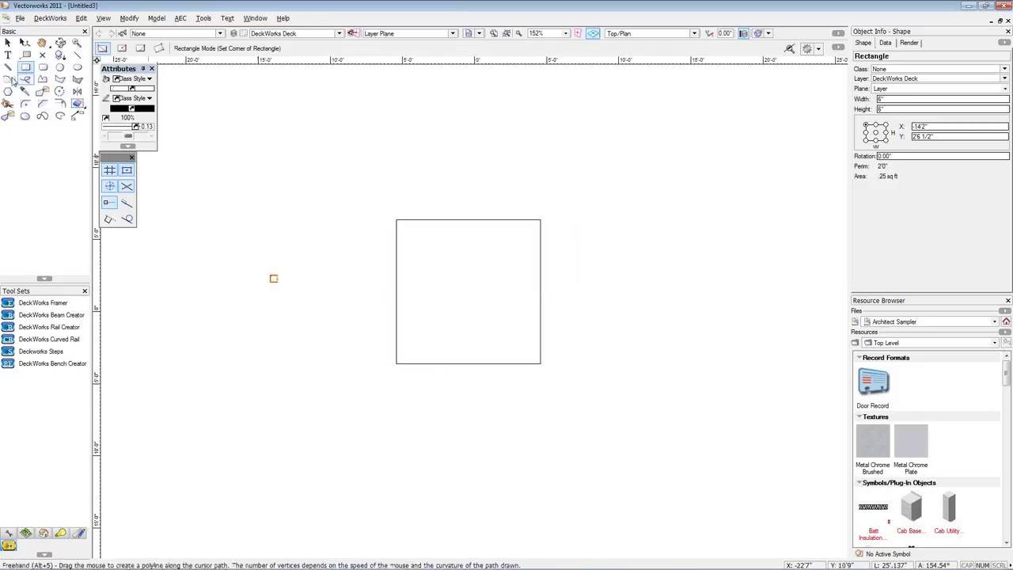
Extrude the small 6" square to a height of 8' to form a post
left_click(10, 42)
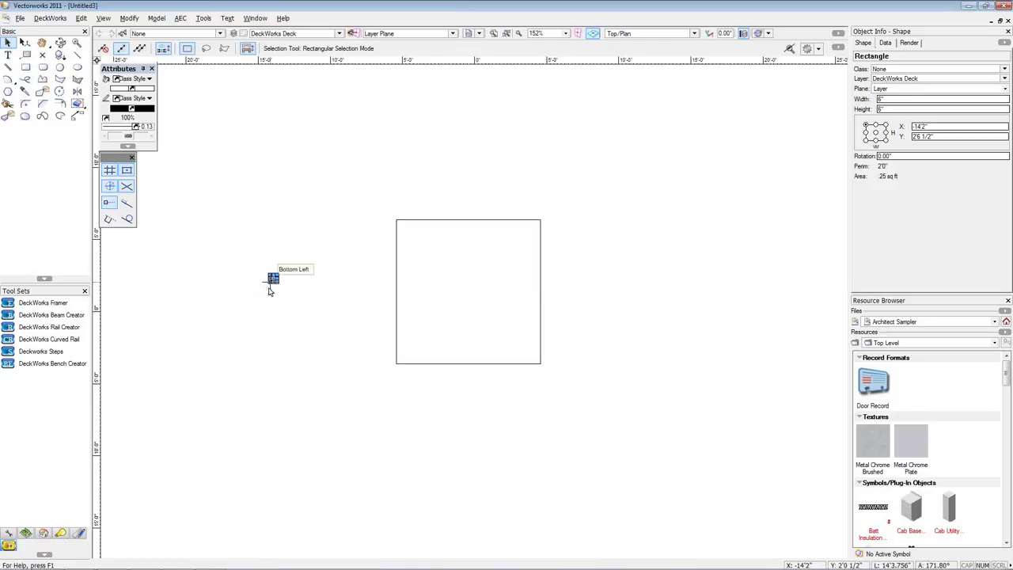
scroll(249, 295, "up", 2)
left_click(294, 283)
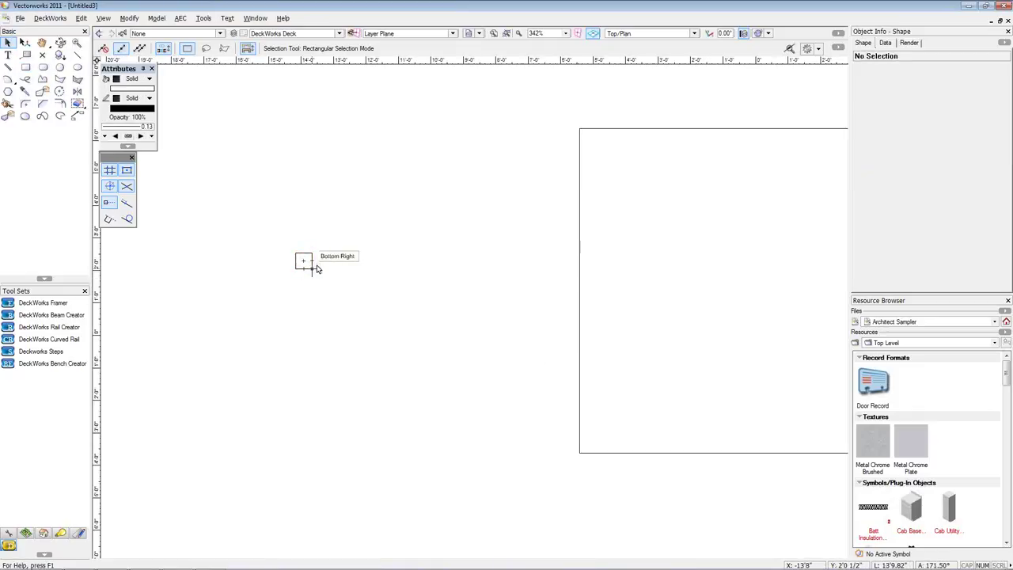
left_click(302, 262)
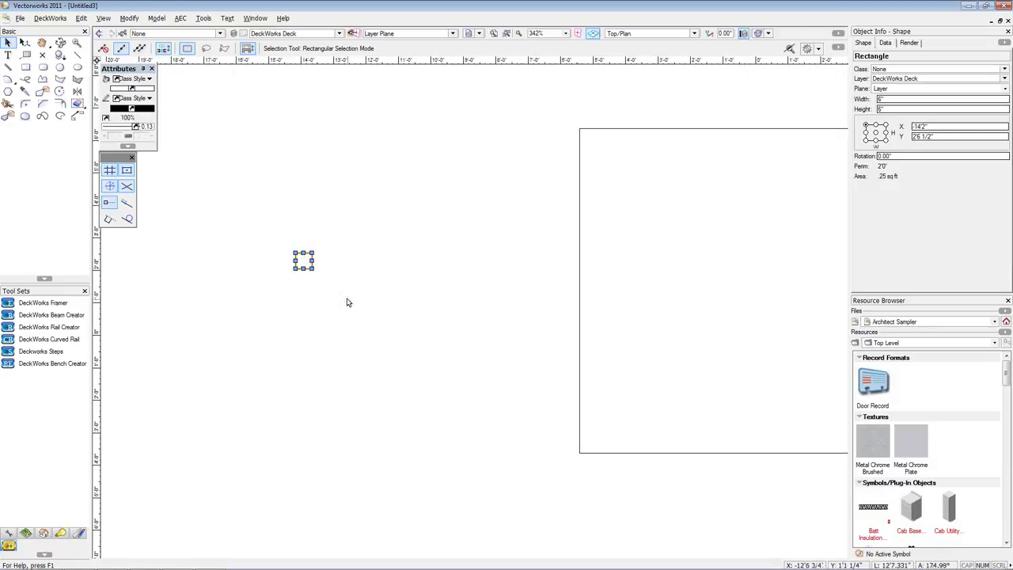
key("ctrl+e")
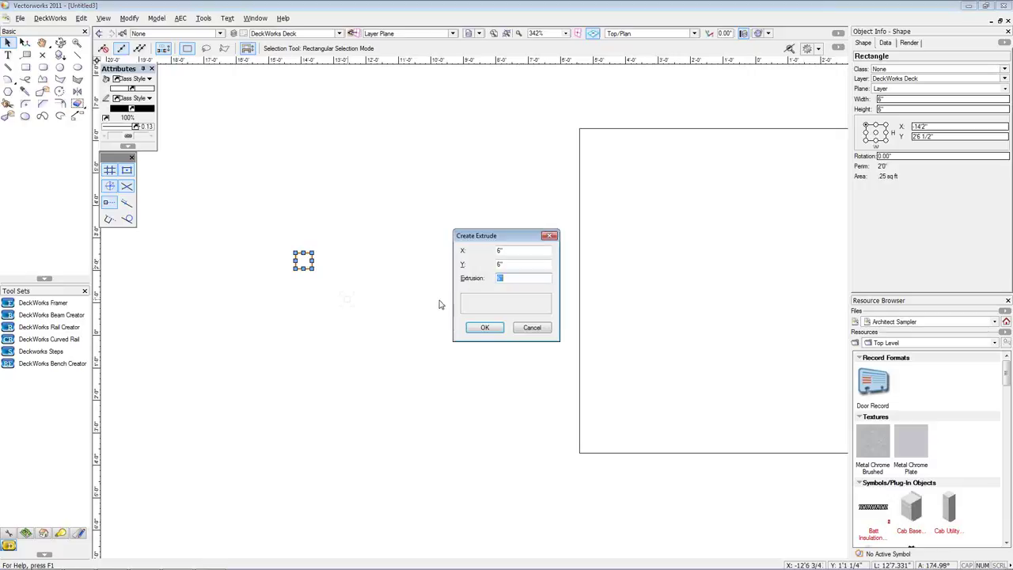
type("8")
left_click(482, 328)
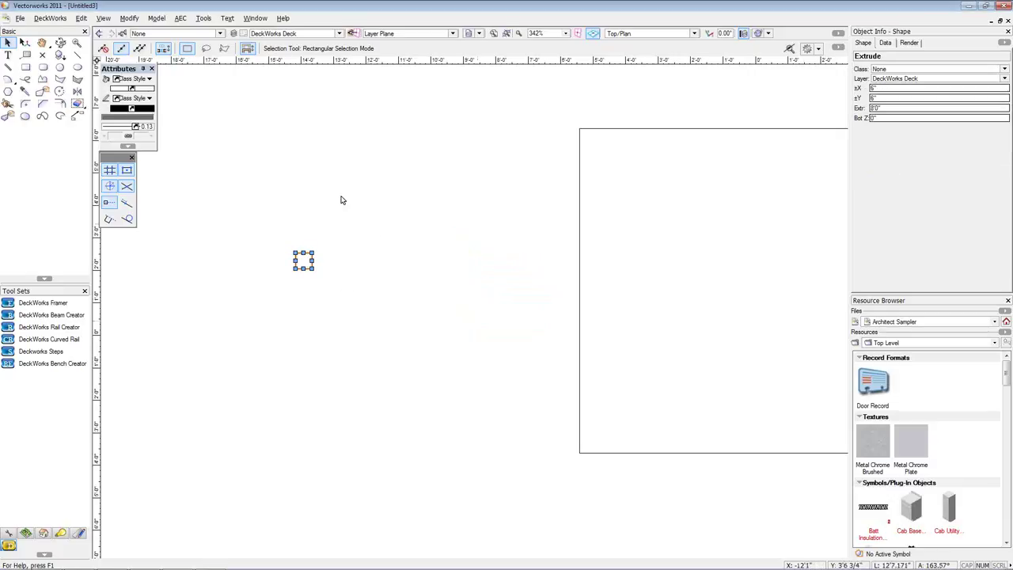
left_click(301, 189)
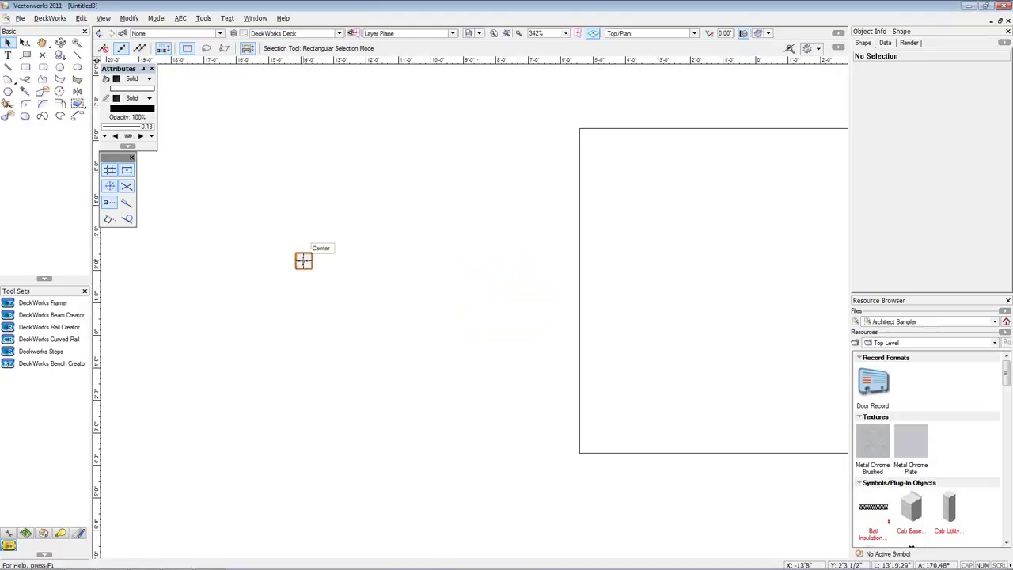
Move the post by its center onto the upper-left corner of the large square
left_click_drag(303, 260, 580, 130)
middle_click_drag(554, 193, 351, 214)
scroll(360, 206, "down", 1)
left_click(413, 121)
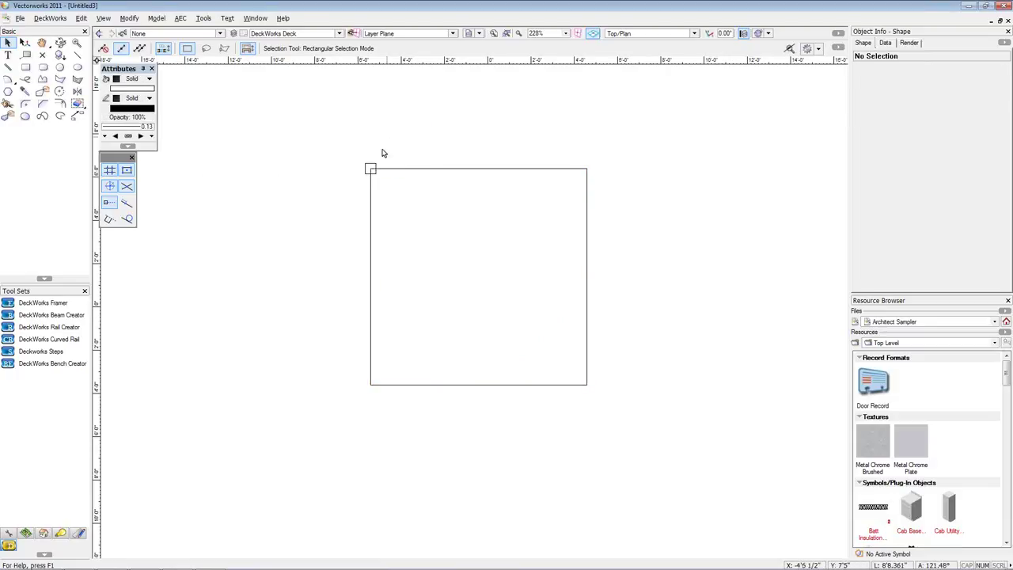
Duplicate the post onto the upper-right corner of the large square and select both posts
left_click_drag(371, 163, 336, 152, "ctrl")
left_click(634, 164)
left_click(626, 193)
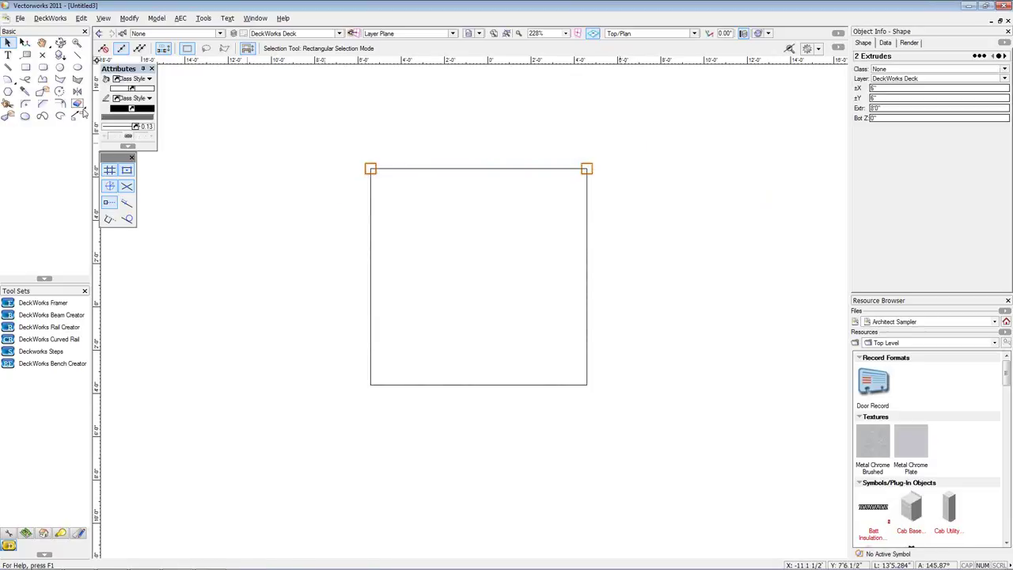
Mirror copies of both posts across a horizontal axis through the center of the large square
left_click(78, 91)
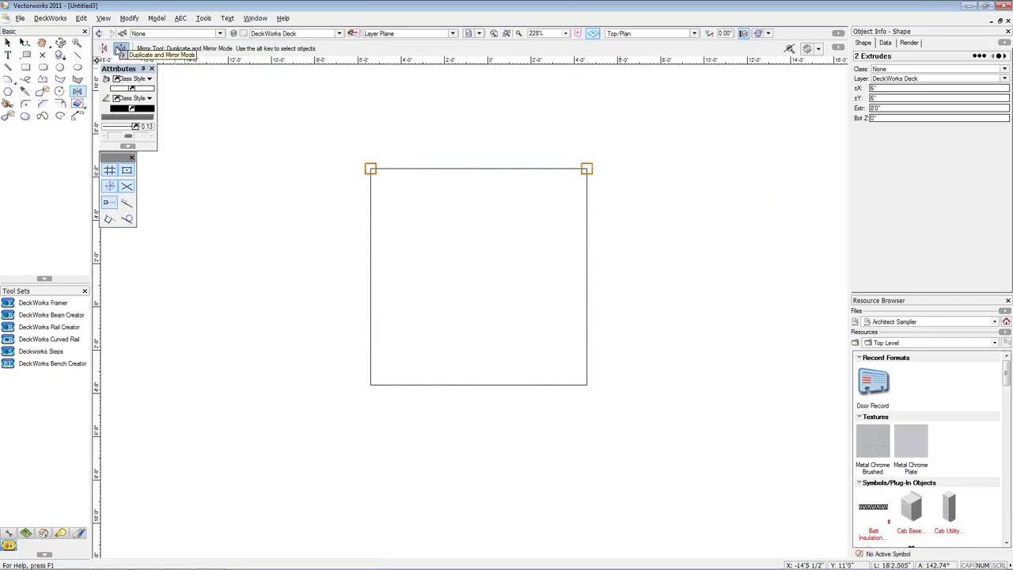
left_click(478, 275)
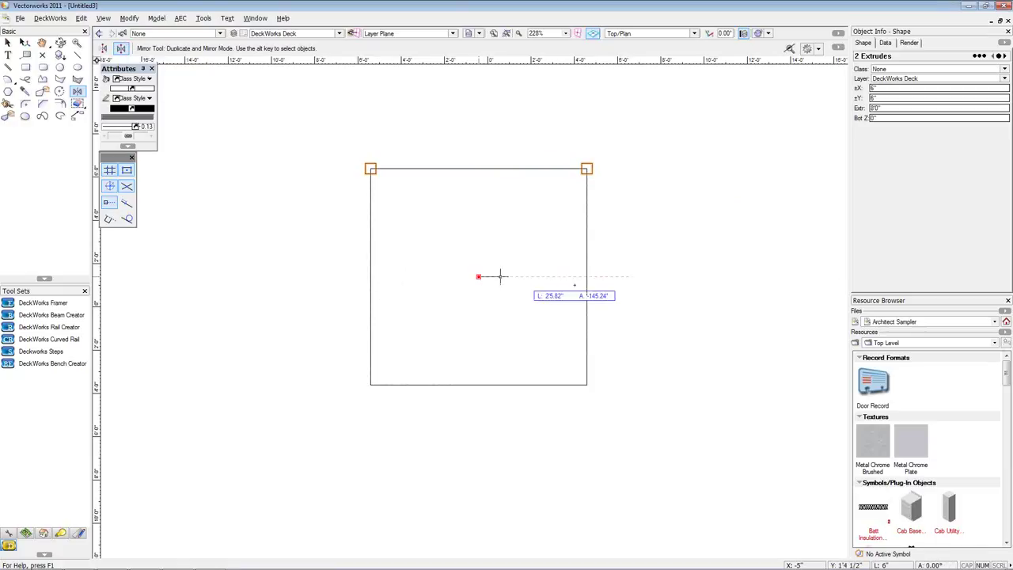
left_click(771, 276)
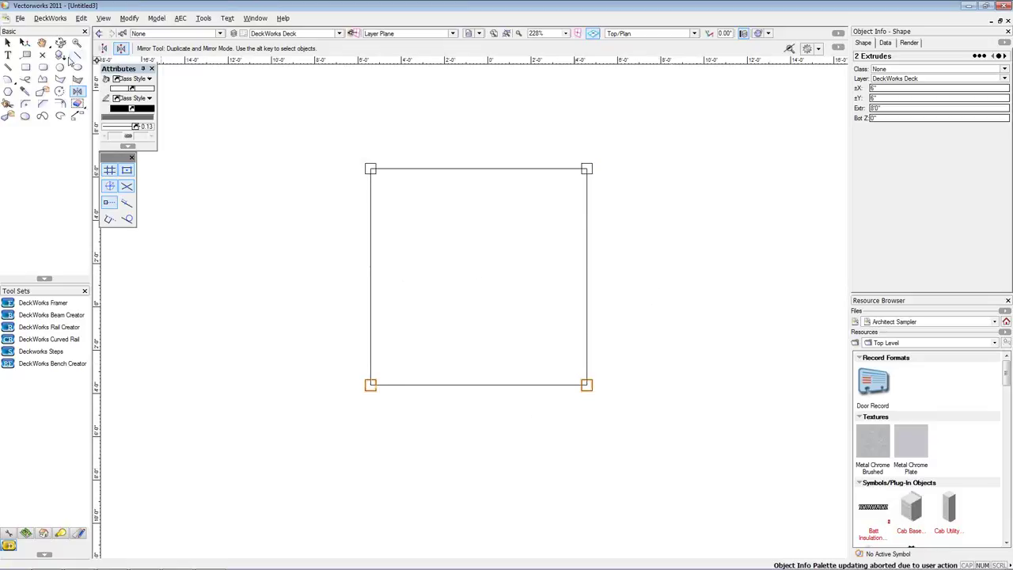
Delete the 10' layout square, keeping only the four corner posts
left_click(7, 42)
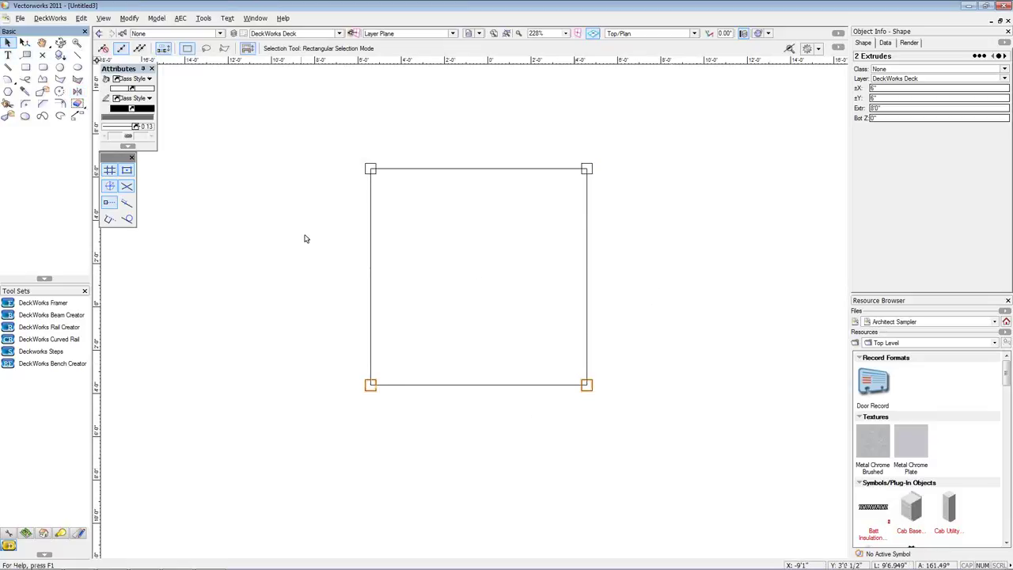
left_click(411, 218)
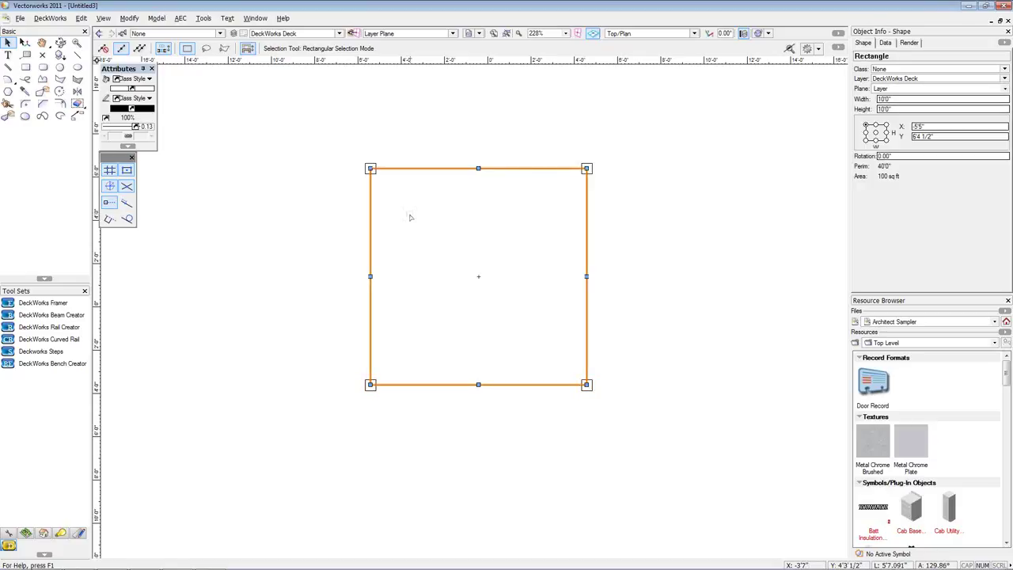
key("Delete")
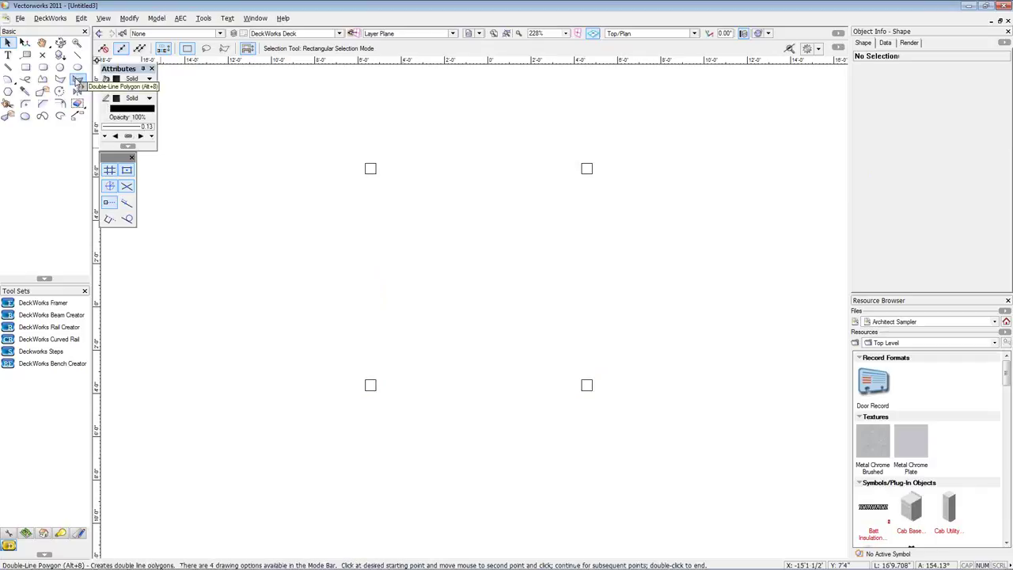
Configure the Double-Line Polygon tool with a 5.5" separation, the Create Polygons option and a centered control line
left_click(77, 79)
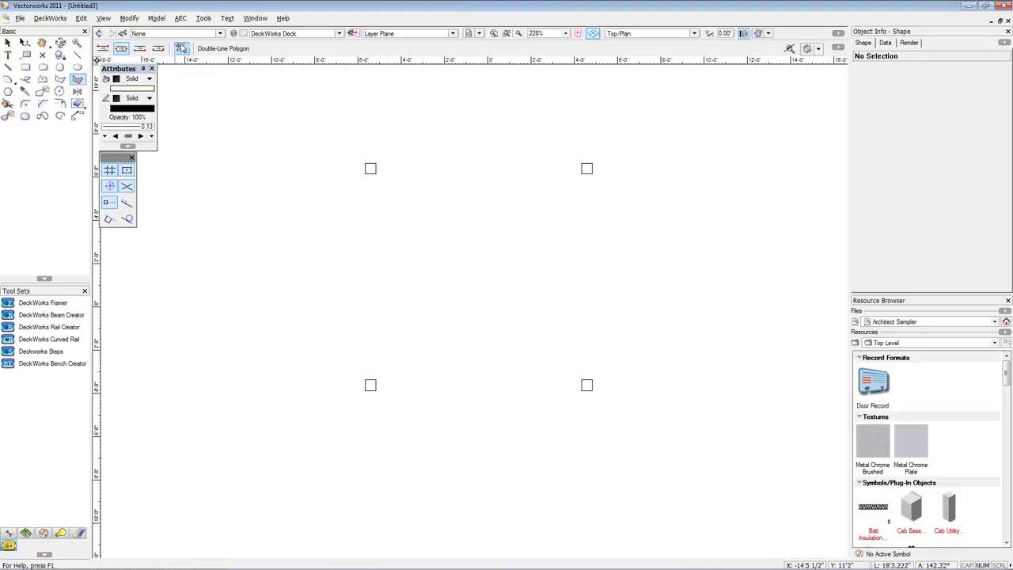
left_click(181, 49)
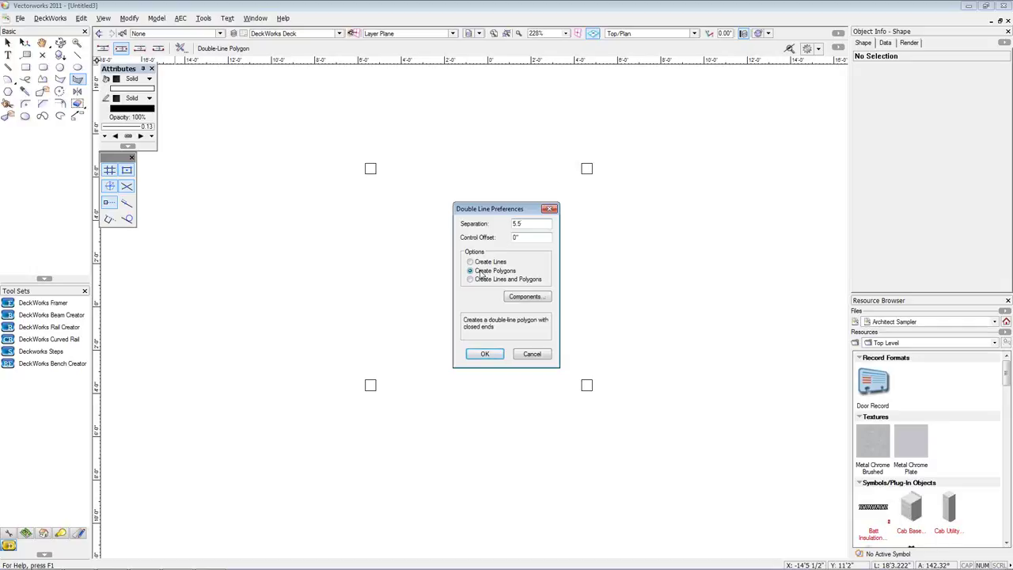
left_click(486, 353)
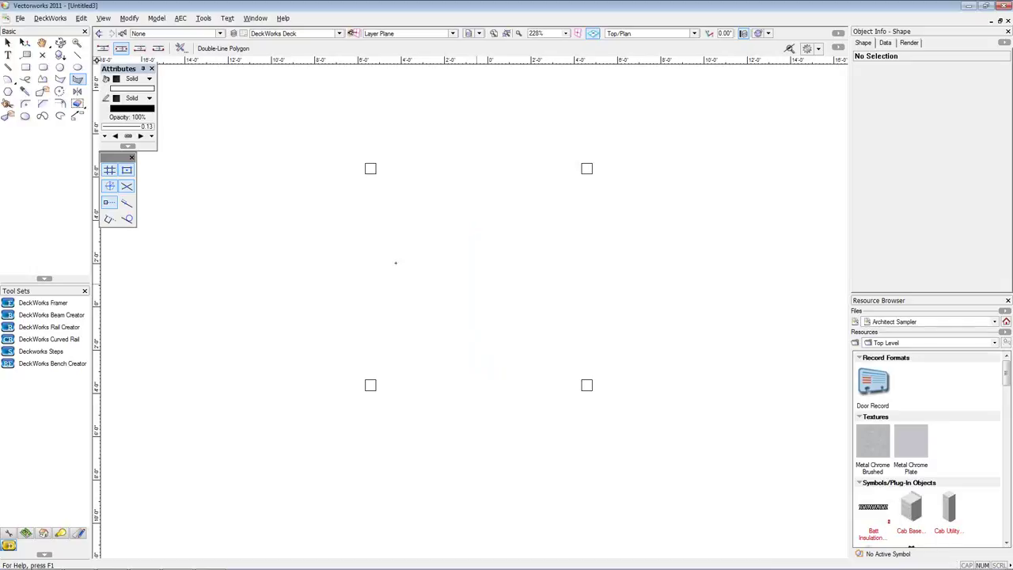
left_click(121, 49)
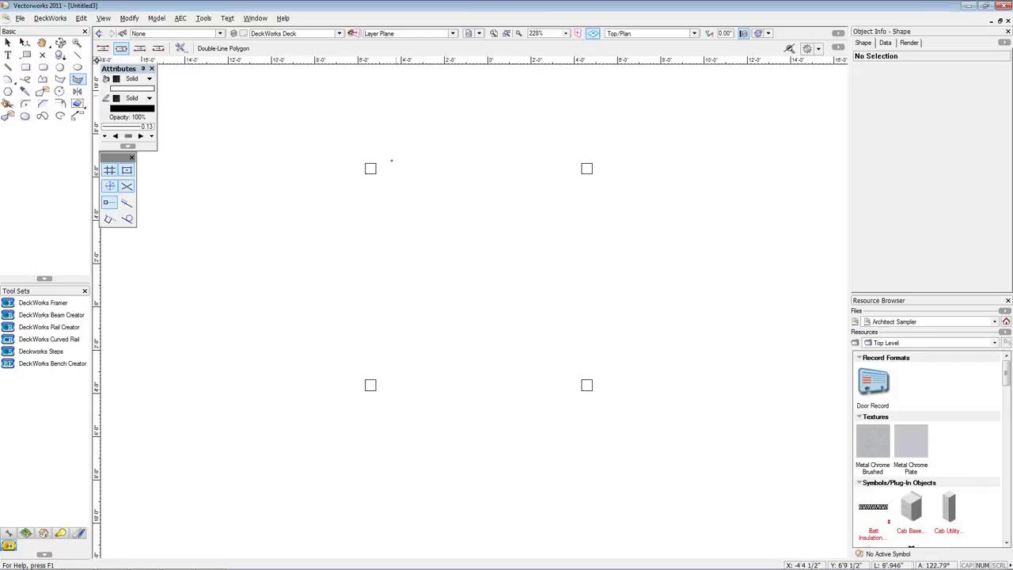
Draw a double-line polygon through the centers of all four posts, ending back at the upper-left post
left_click(371, 169)
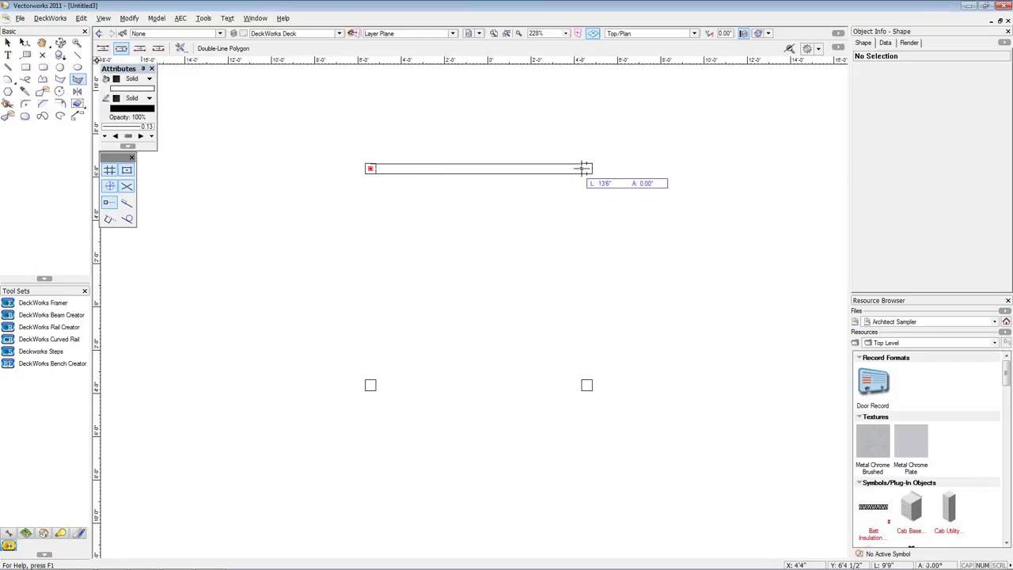
left_click(586, 169)
left_click(586, 385)
left_click(371, 384)
scroll(372, 165, "up", 3)
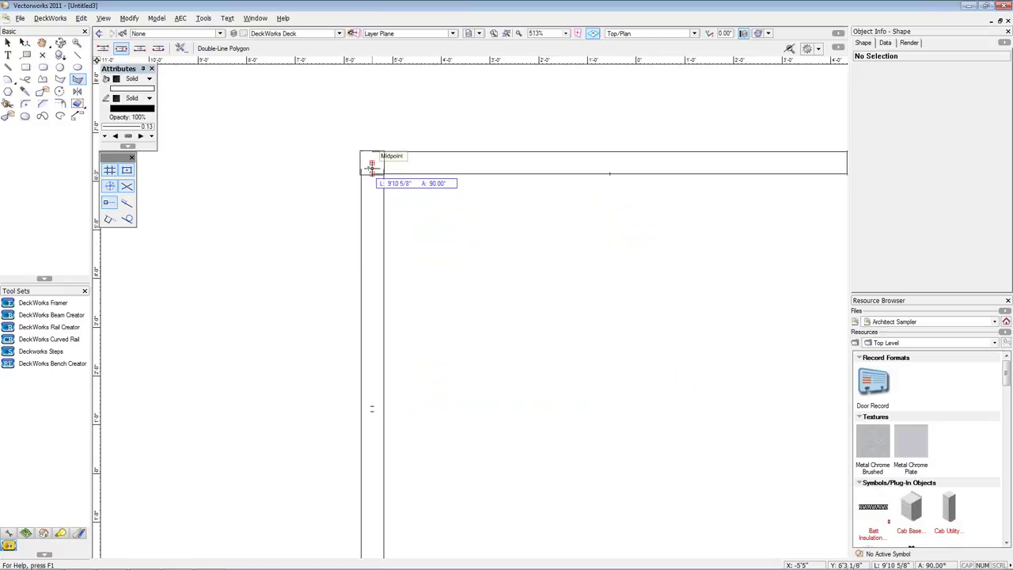
left_click(372, 163)
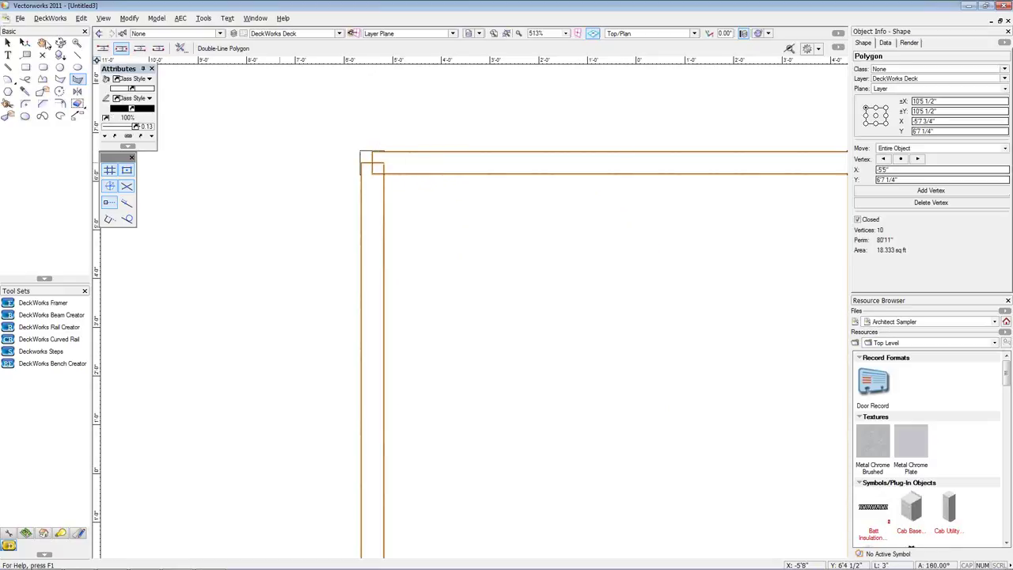
Draw a 5 1/2" by 5 1/2" rectangle covering the overlapping ends of the double-line polygon at the upper-left post
left_click(25, 67)
scroll(331, 187, "up", 2)
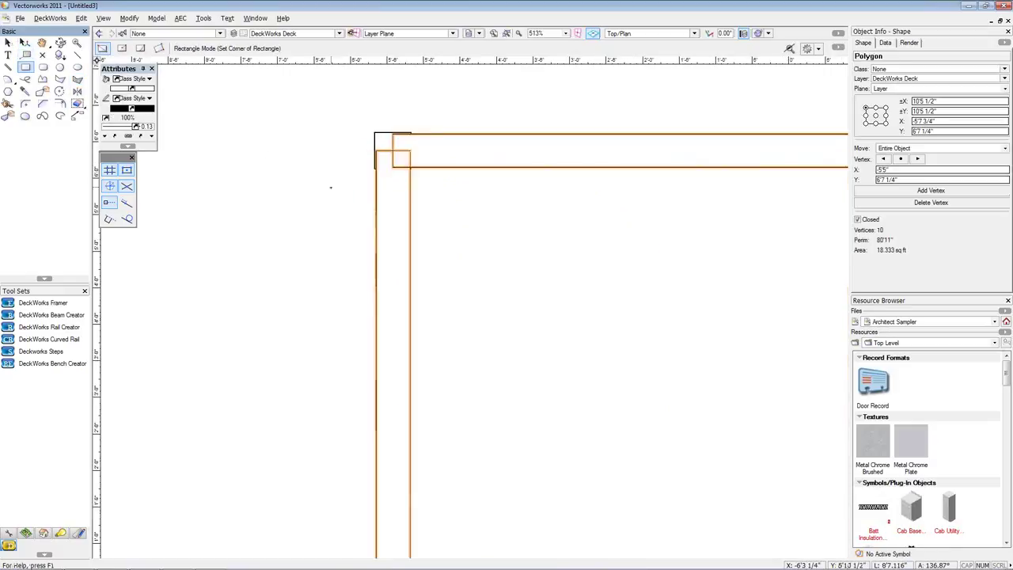
scroll(331, 188, "up", 1)
middle_click_drag(424, 110, 421, 159)
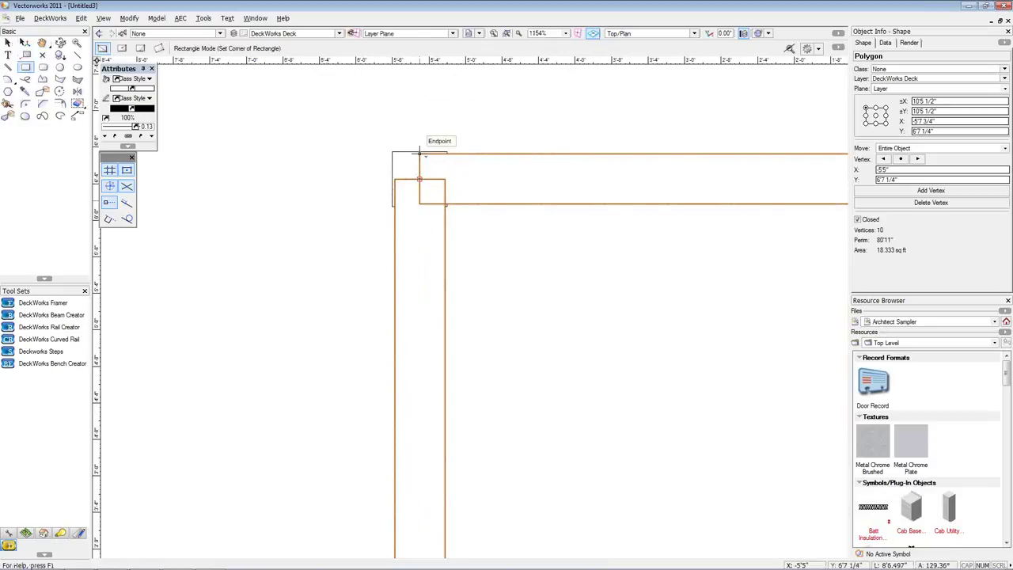
left_click(445, 204)
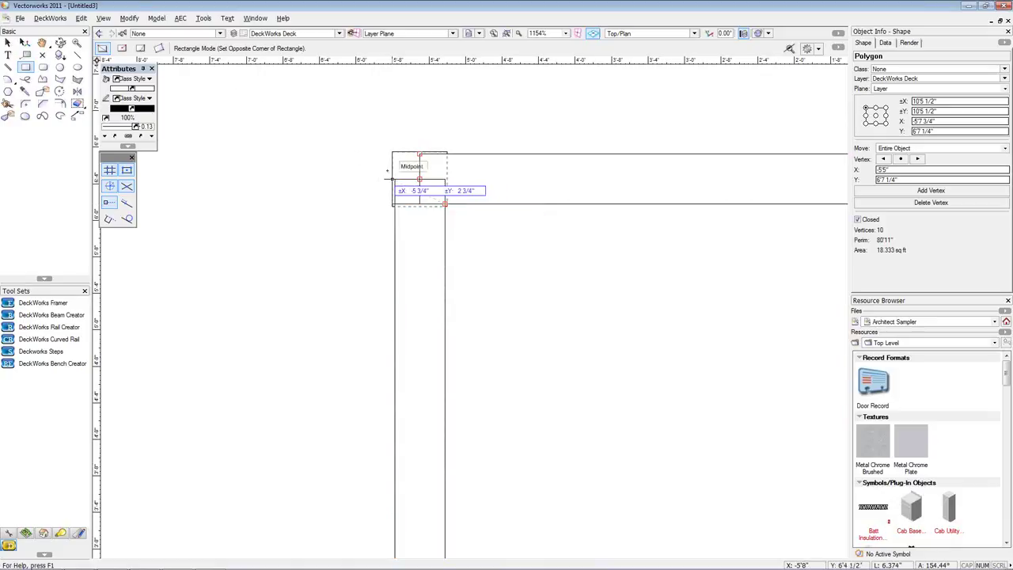
left_click(395, 152)
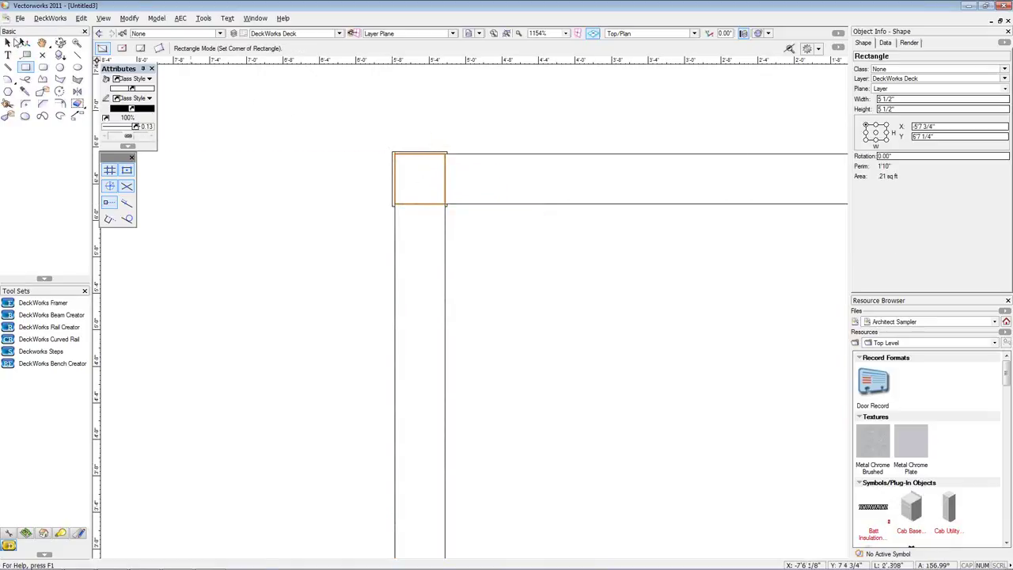
Merge the corner square with the double-line beam polygon into one continuous surface using Add Surface
key("x")
left_click(479, 153, "shift")
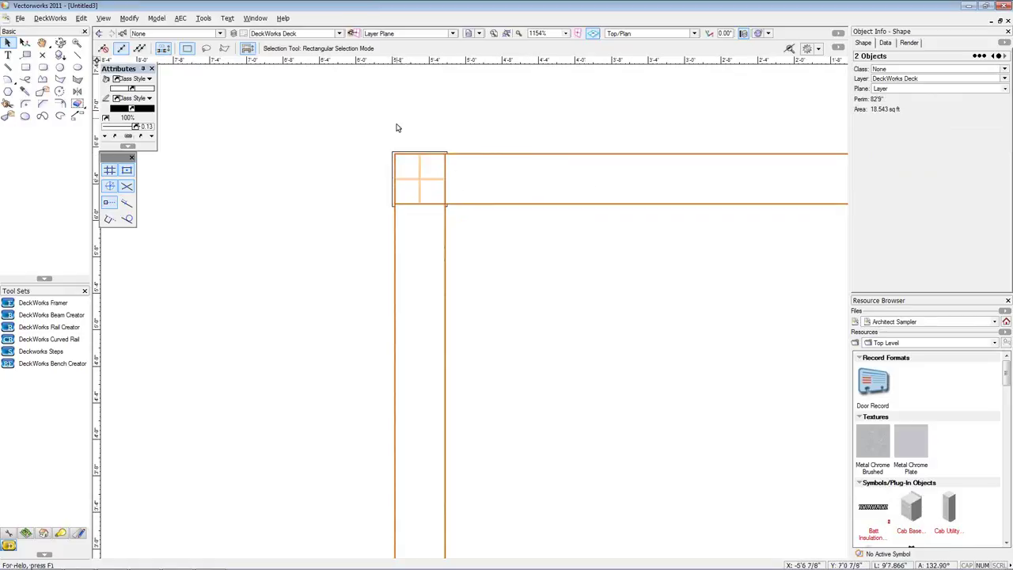
scroll(302, 161, "down", 1)
left_click(129, 18)
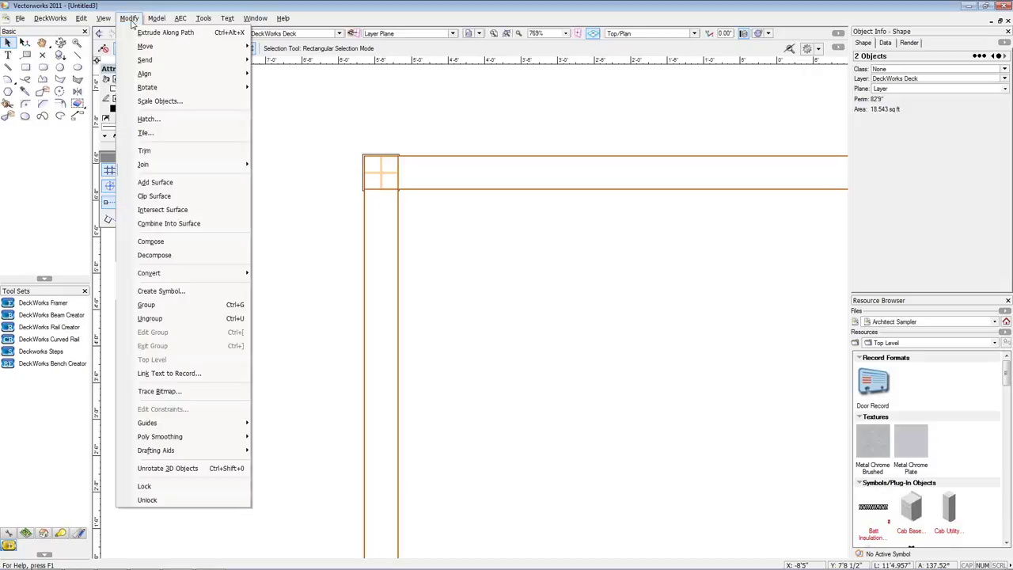
left_click(156, 182)
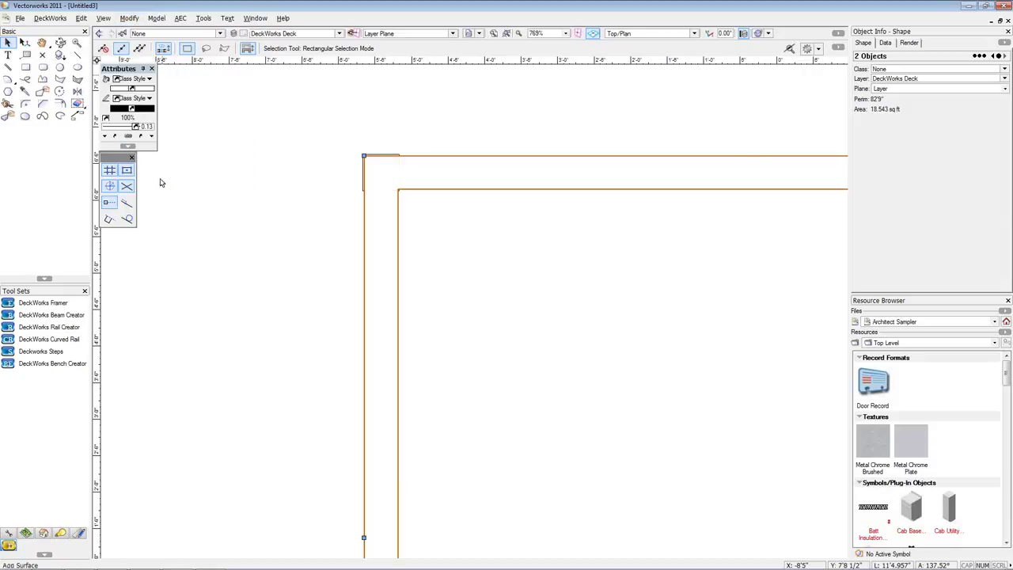
Extrude the merged beam outline 7 1/2"
scroll(303, 176, "down", 1)
scroll(401, 236, "down", 1)
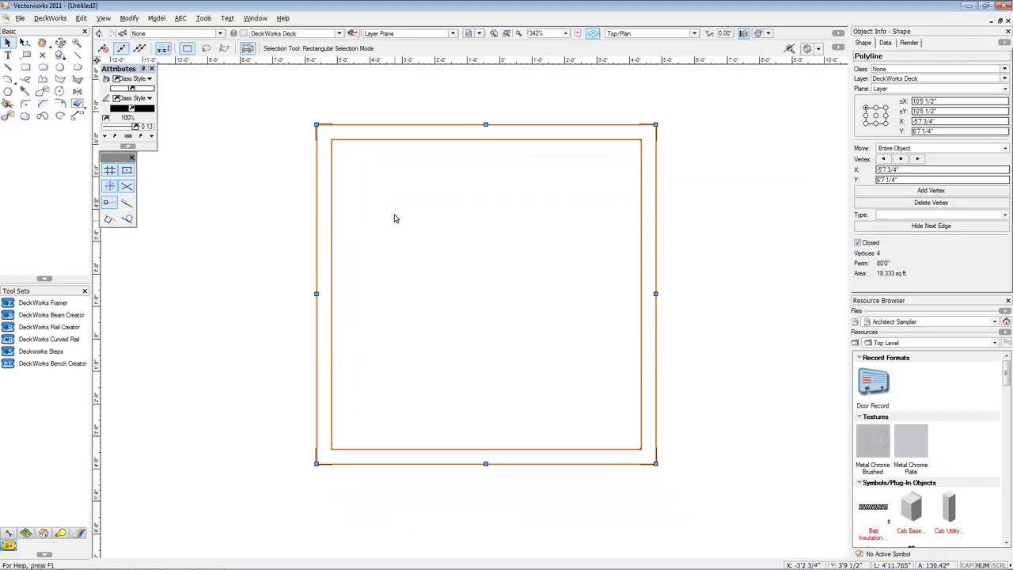
key("ctrl+e")
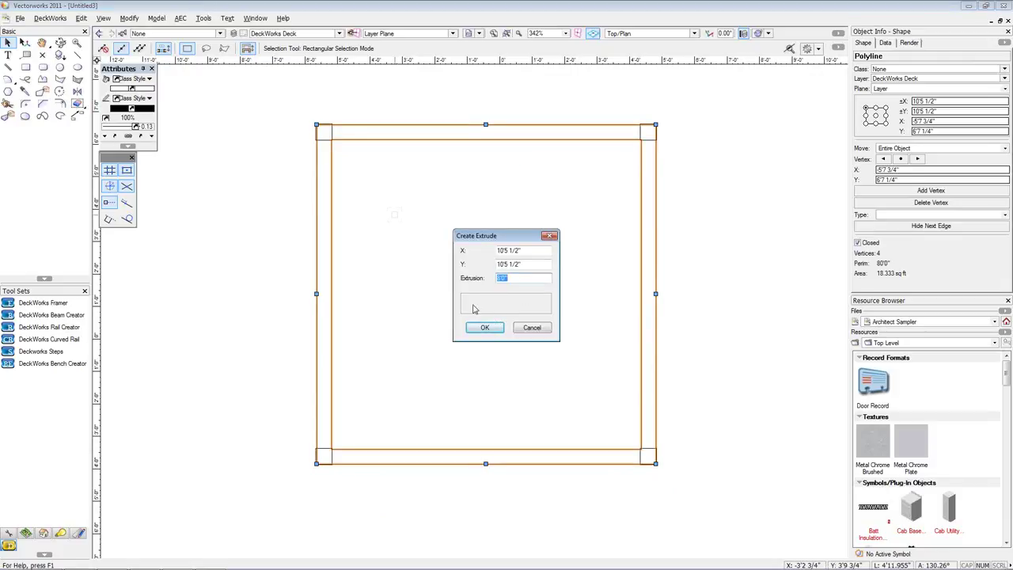
left_click(481, 328)
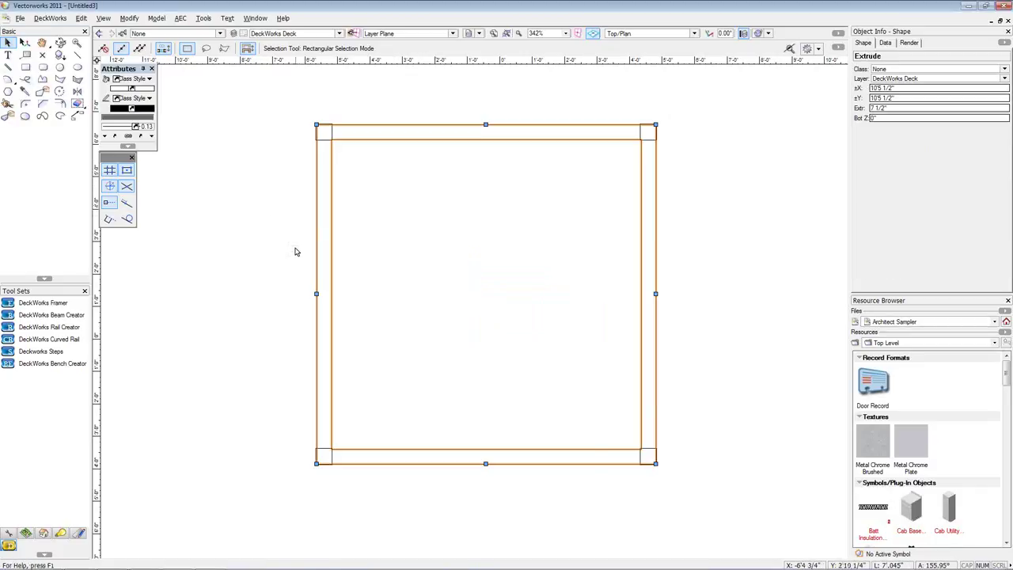
In front view, raise the extruded beam frame onto the post tops so its underside sits at 8'0"
key("KP_2")
scroll(320, 273, "down", 1)
middle_click_drag(396, 214, 425, 310)
left_click(407, 403)
left_click(408, 413)
left_click_drag(409, 406, 409, 234)
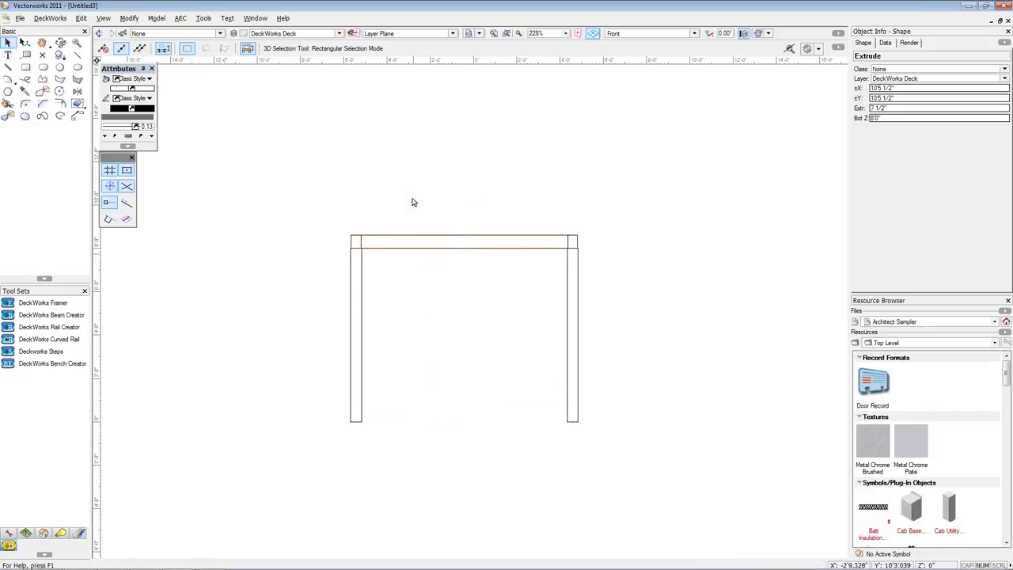
left_click(404, 203)
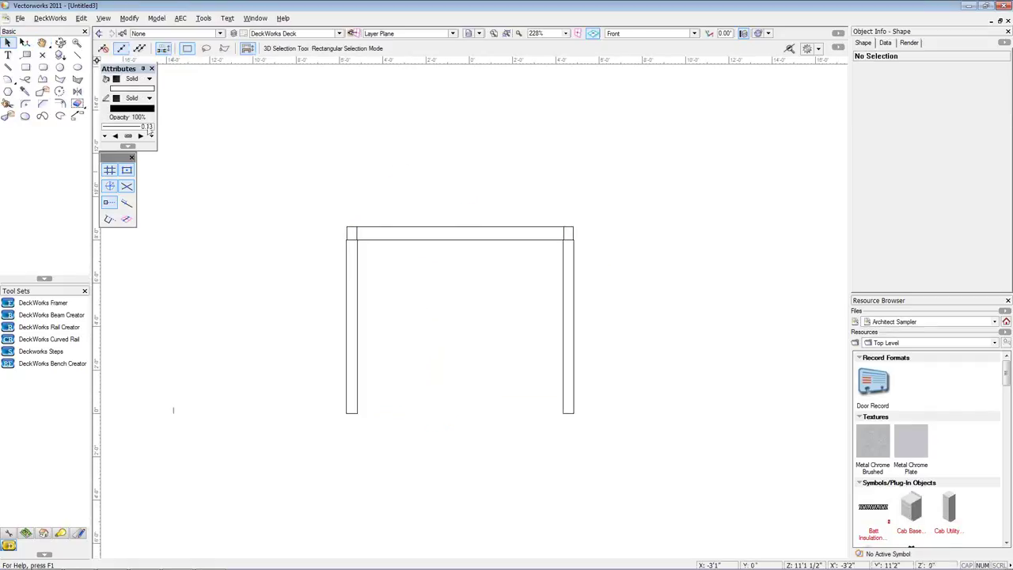
Draw a horizontal double-line polygon rafter just above the beam, 7 1/2" deep and about 14'1 1/2" long, overhanging both posts
left_click(77, 83)
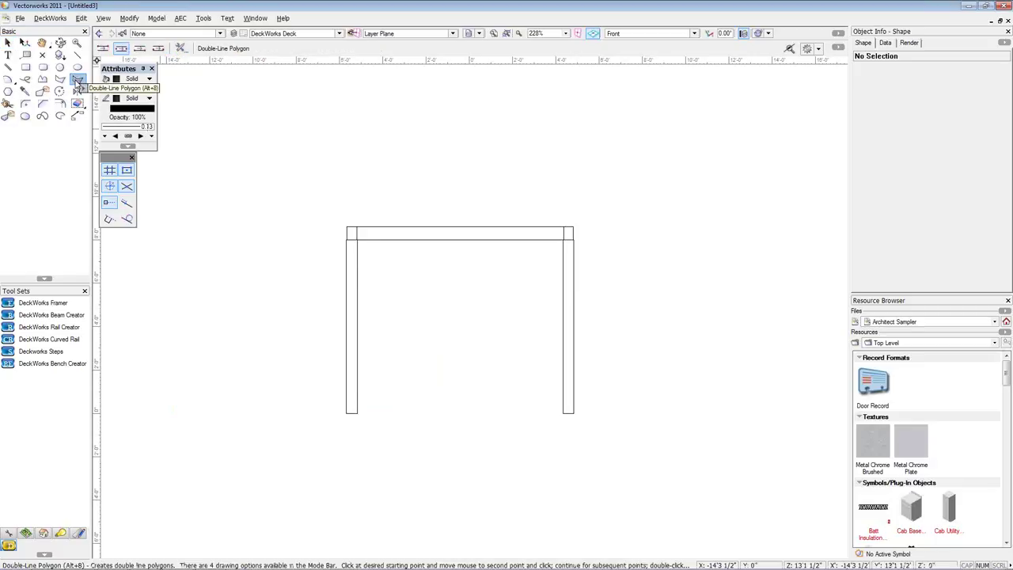
left_click(180, 49)
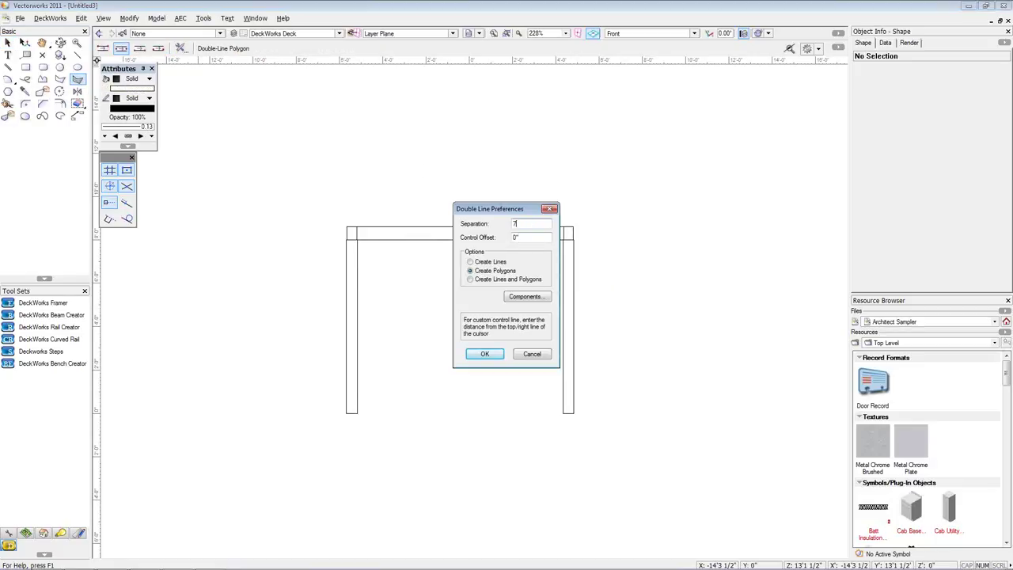
left_click(485, 354)
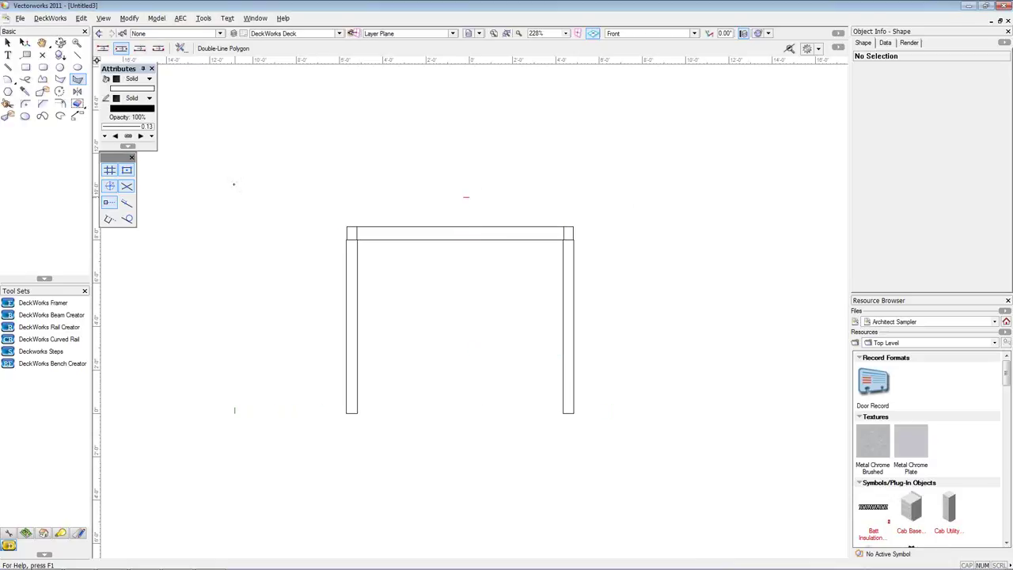
left_click(309, 212)
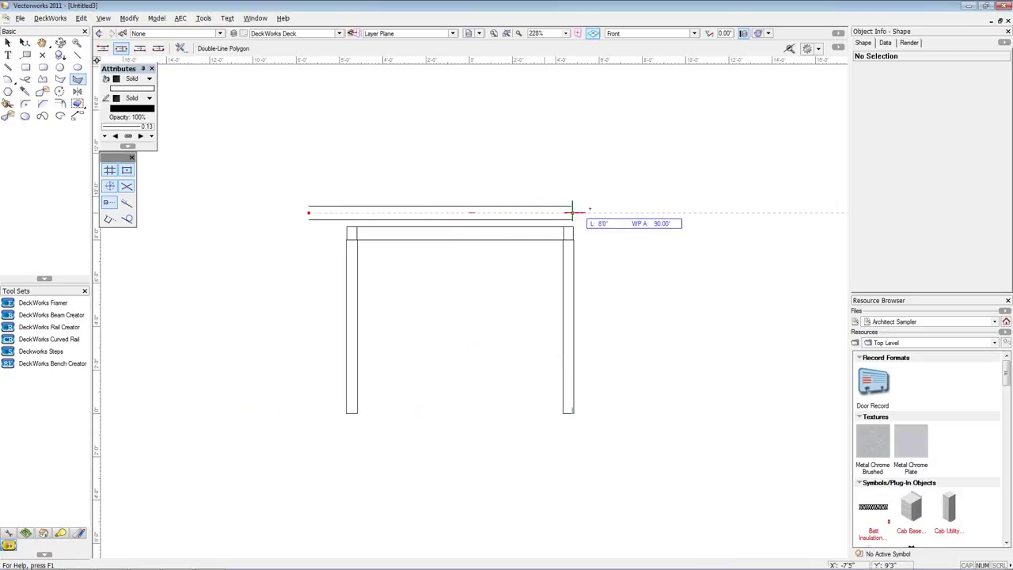
double_click(614, 212)
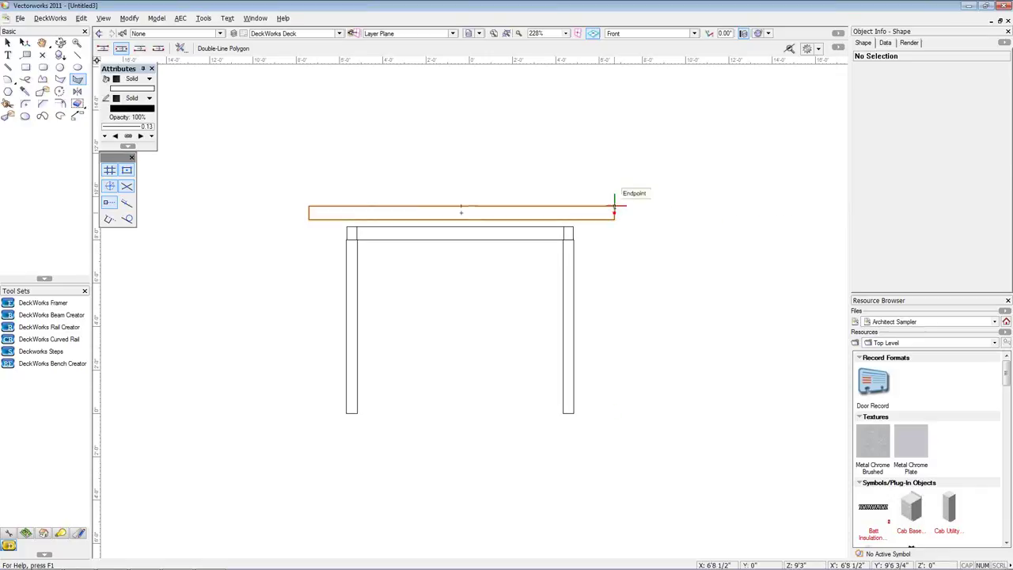
left_click(9, 45)
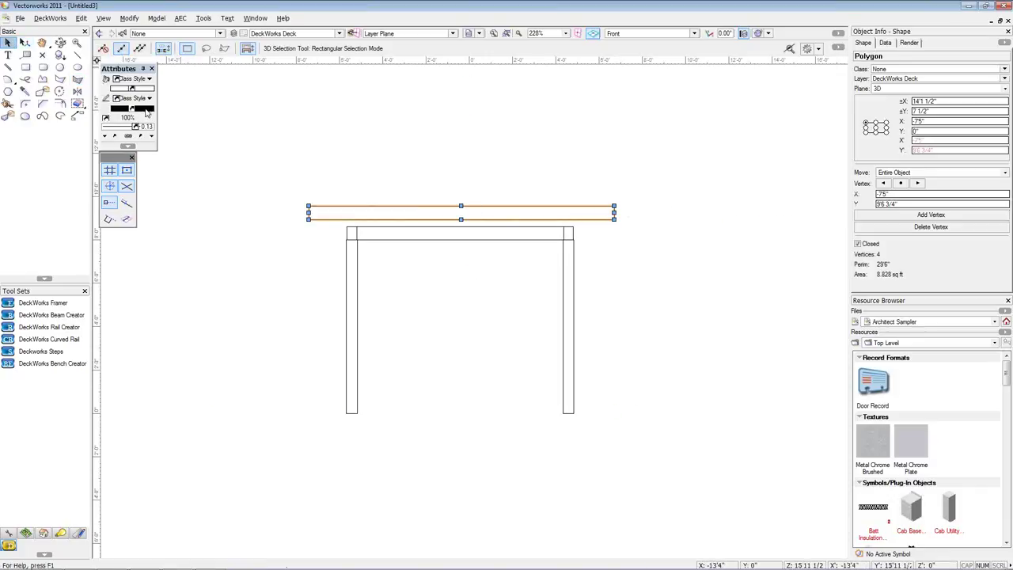
Nudge the rafter polygon down until it rests on top of the beam
key("shift+Down")
key("shift+Down")
key("shift+Down")
key("shift+Down")
key("shift+Down")
key("shift+Down")
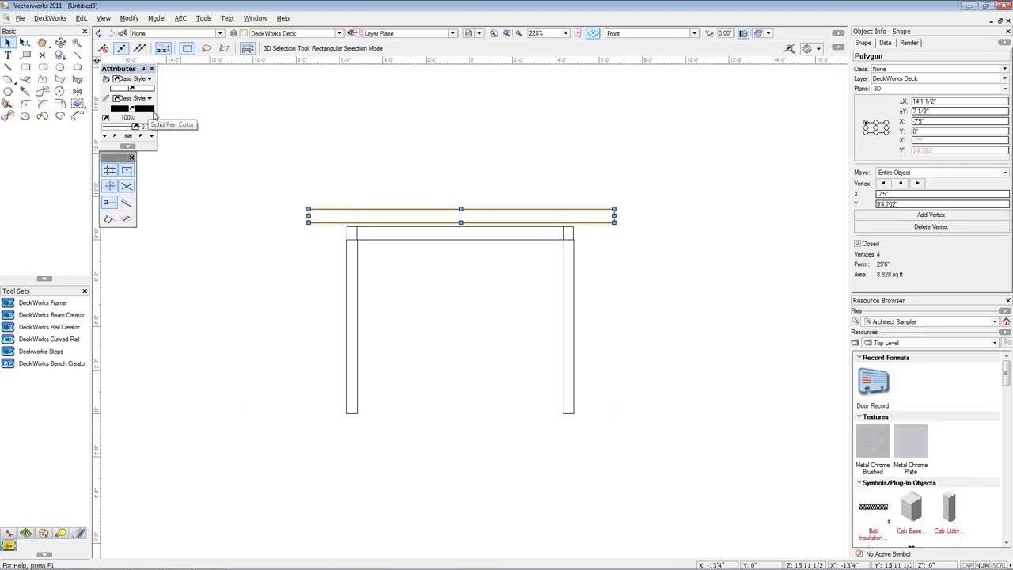
key("shift+Down")
key("shift+Down")
key("shift+Down")
key("shift+Down")
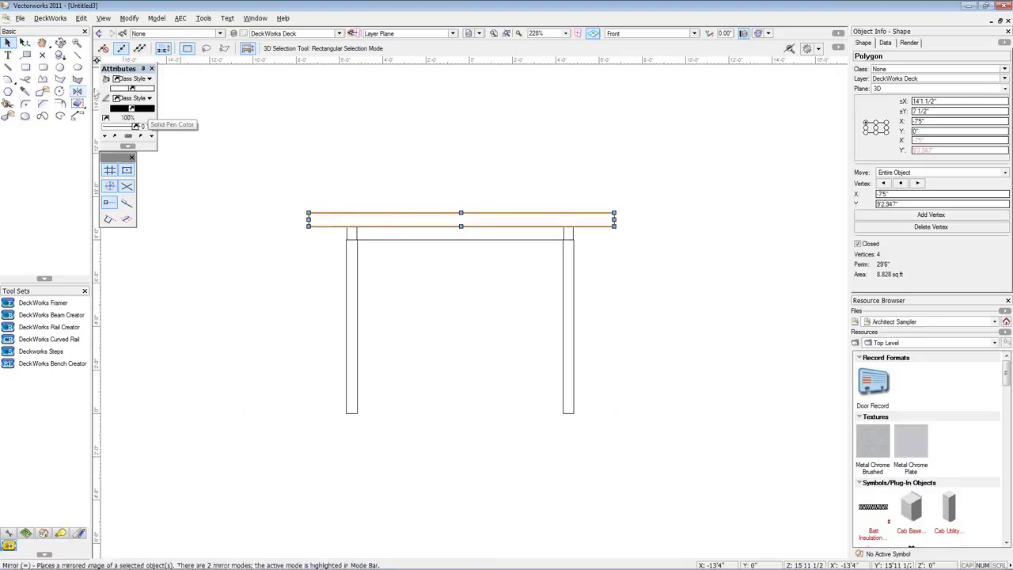
left_click(288, 204)
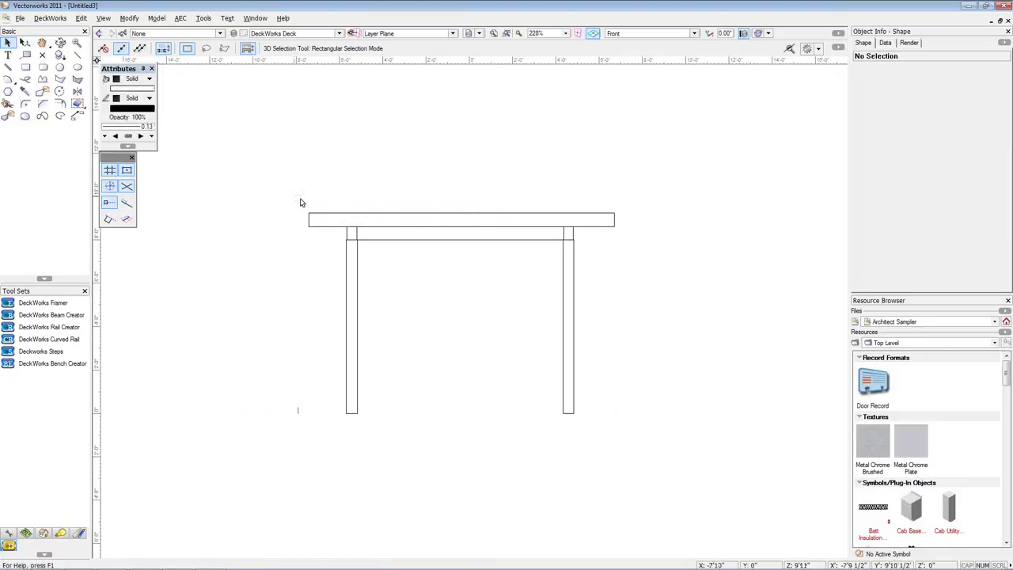
Draw a closed polyline over the rafter's lower left corner, with a two-curve decorative edge from mid-end to the underside
scroll(285, 194, "down", 2)
key("p")
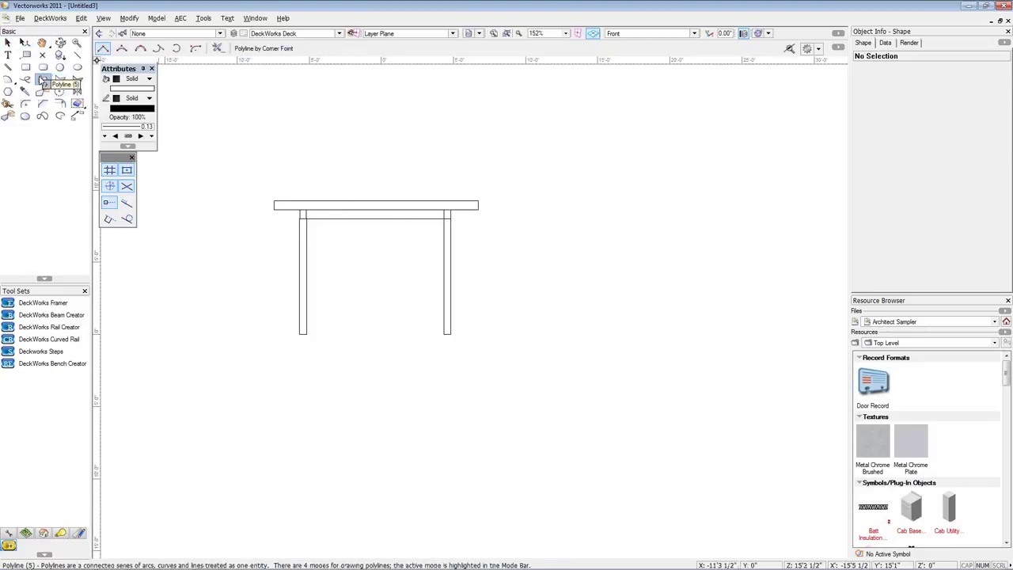
scroll(377, 162, "up", 5)
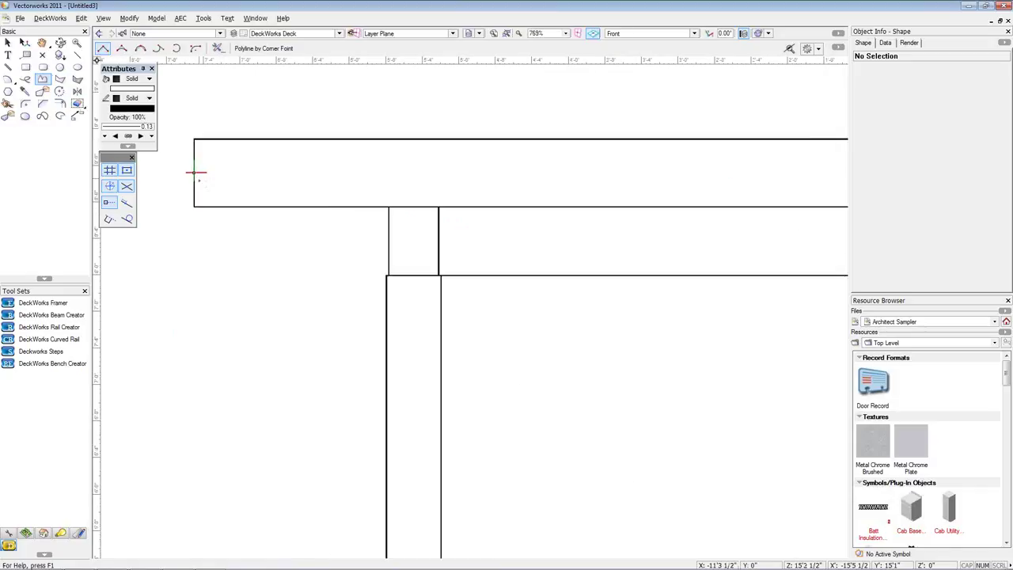
left_click(195, 173)
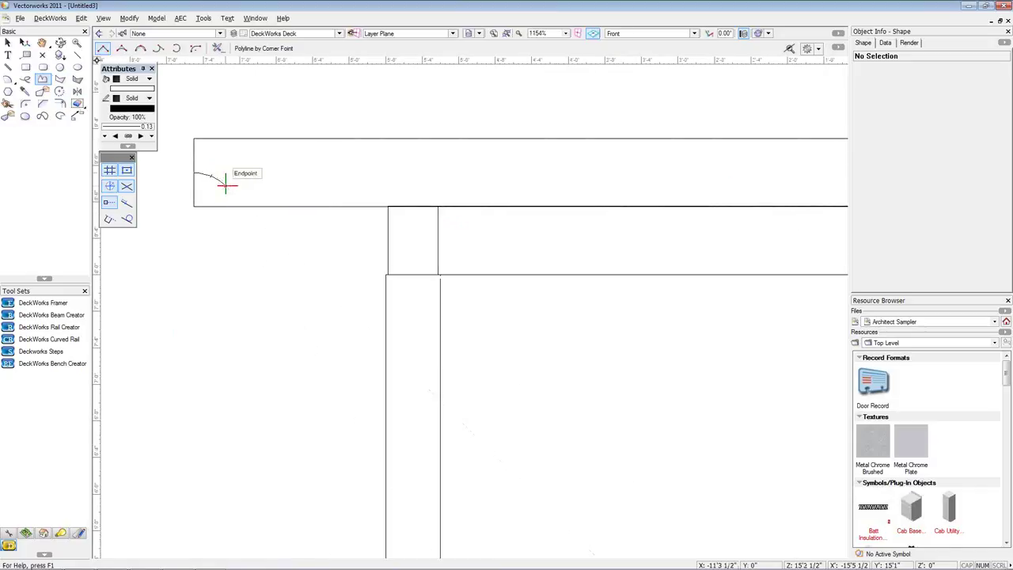
left_click(249, 186)
left_click(249, 205)
left_click(213, 241)
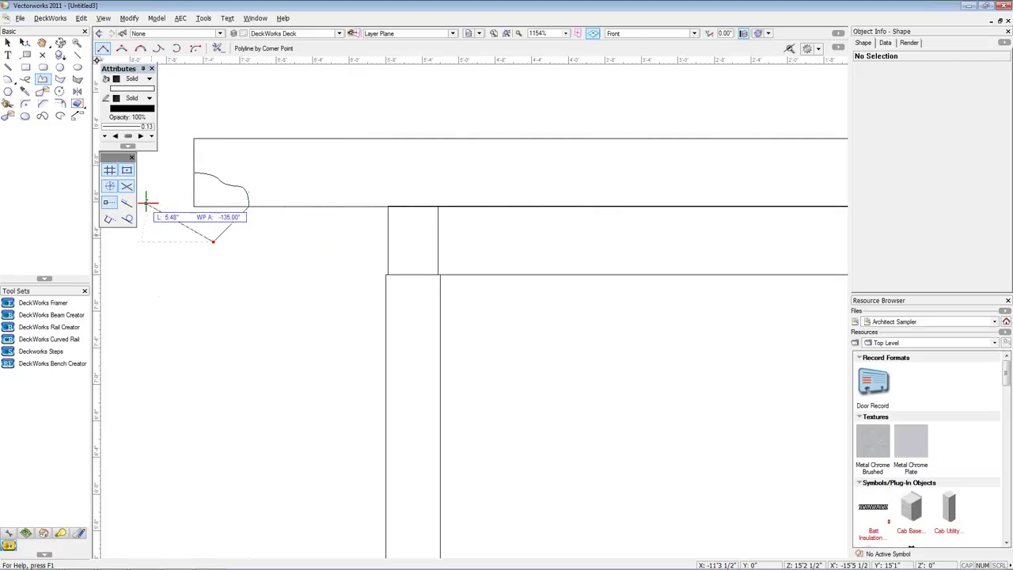
left_click(195, 173)
Clip the decorative polyline shape out of the rafter's left end using Clip Surface
key("x")
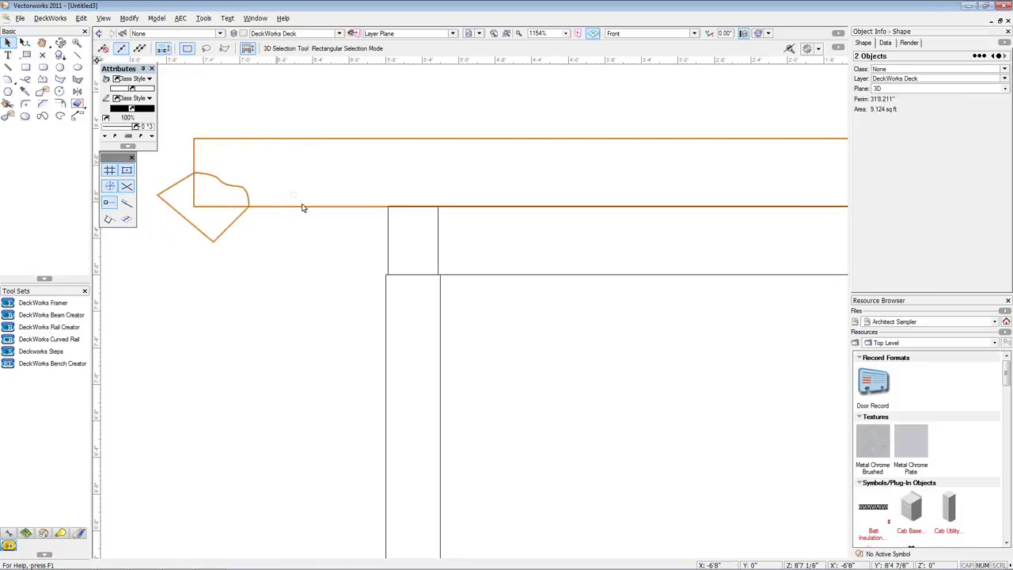
left_click(130, 18)
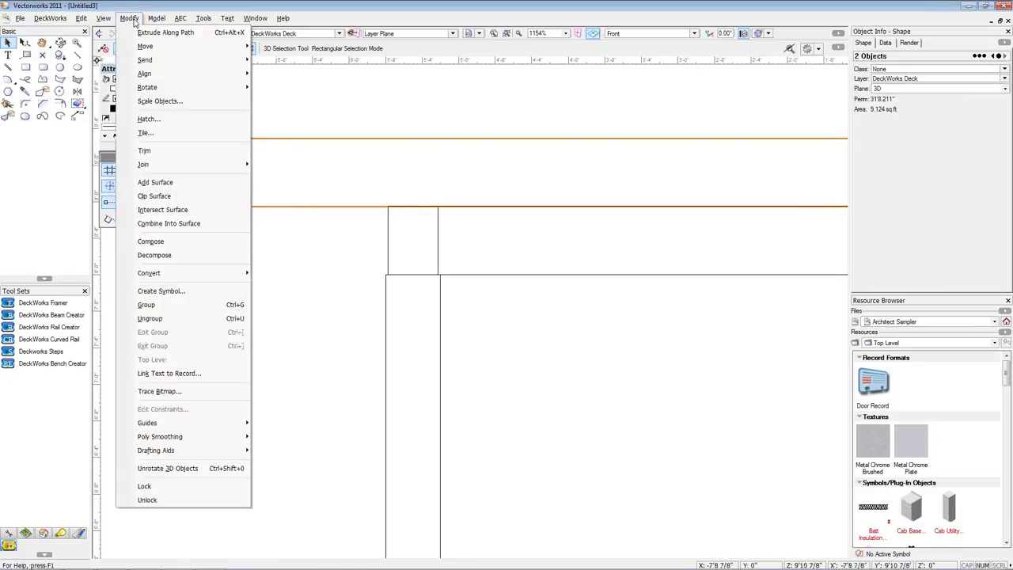
left_click(176, 196)
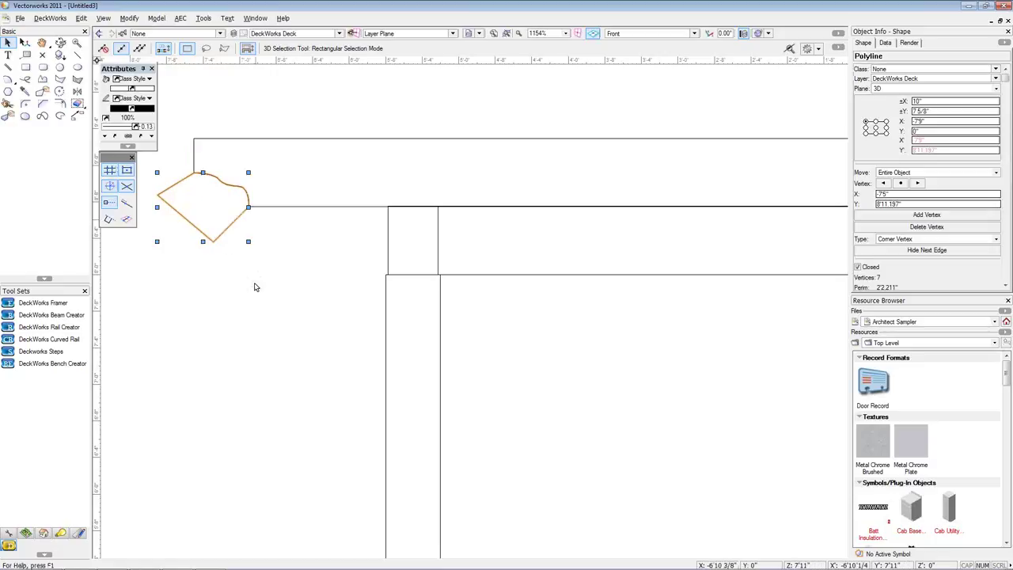
Delete the cutting polyline at the rafter's left end and undo that deletion
left_click(204, 230)
left_click(201, 234)
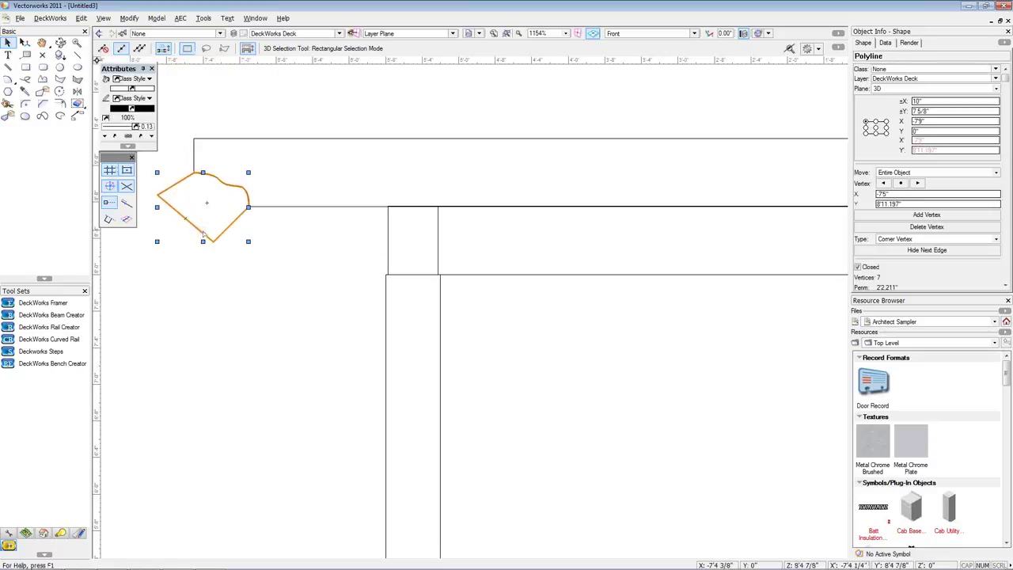
key("Delete")
scroll(210, 238, "down", 1)
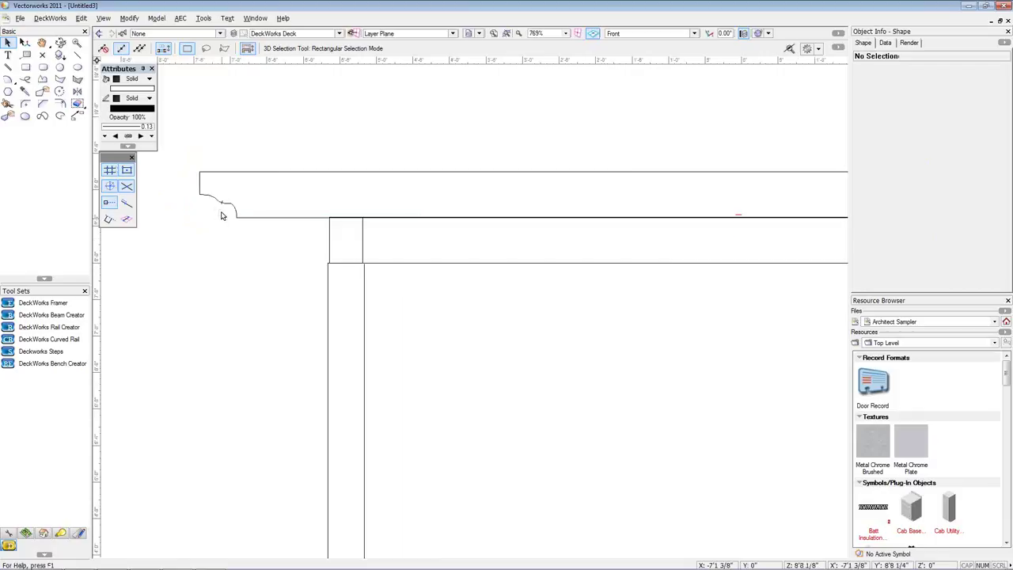
key("ctrl+z")
key("ctrl+z")
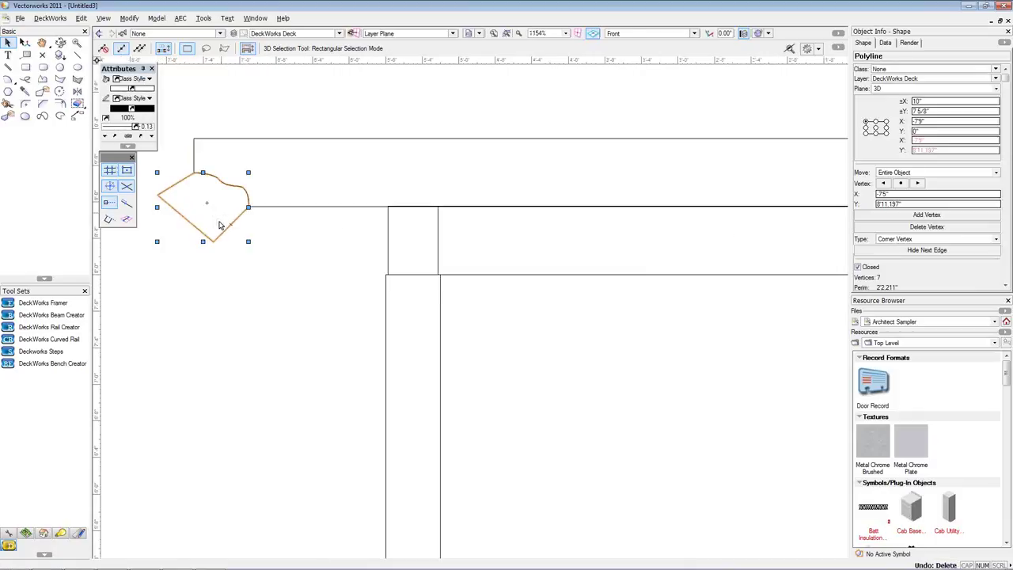
Mirror the cutting polyline to the rafter's right end about a vertical axis through the rafter's midpoint
scroll(213, 238, "down", 2)
scroll(210, 227, "down", 2)
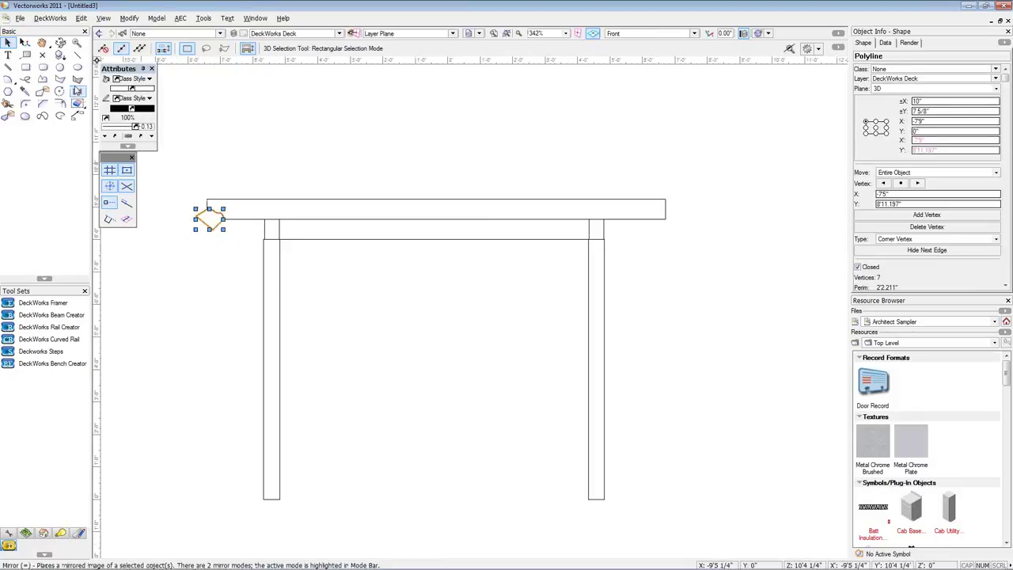
left_click(77, 92)
left_click(436, 200)
left_click(435, 145)
left_click(7, 43)
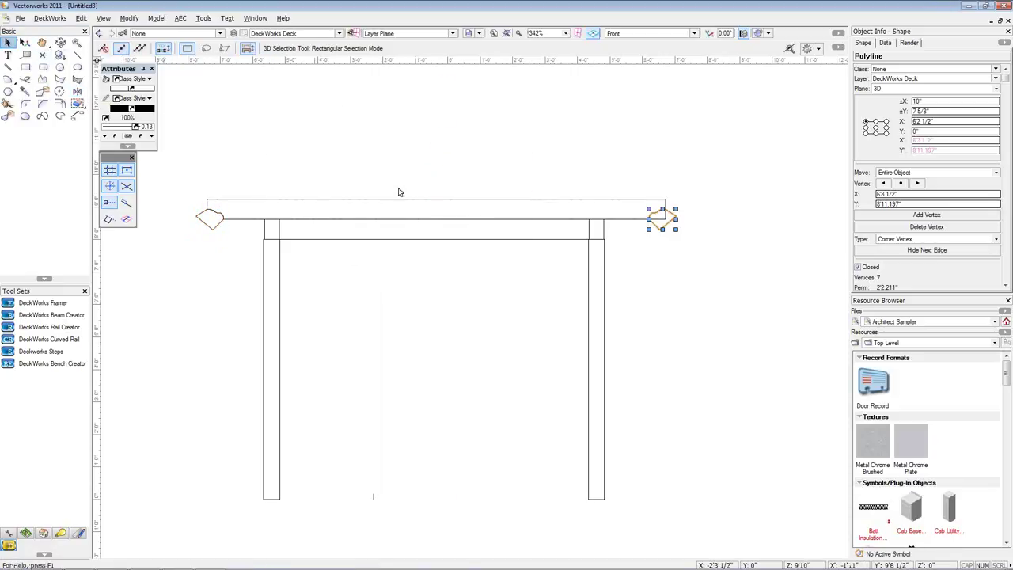
Clip the mirrored polyline shape out of the rafter's right end
left_click(634, 204, "shift")
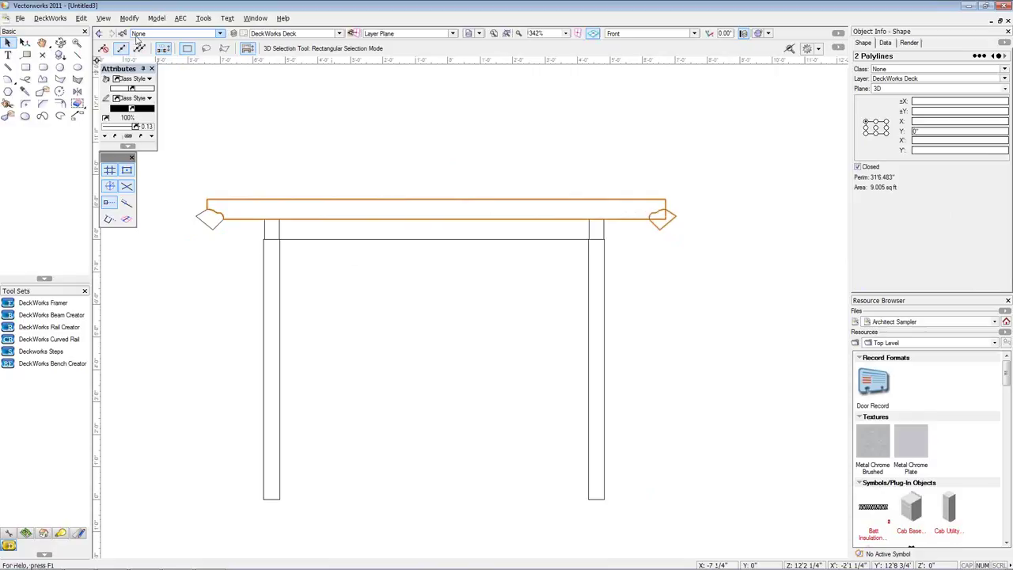
left_click(129, 18)
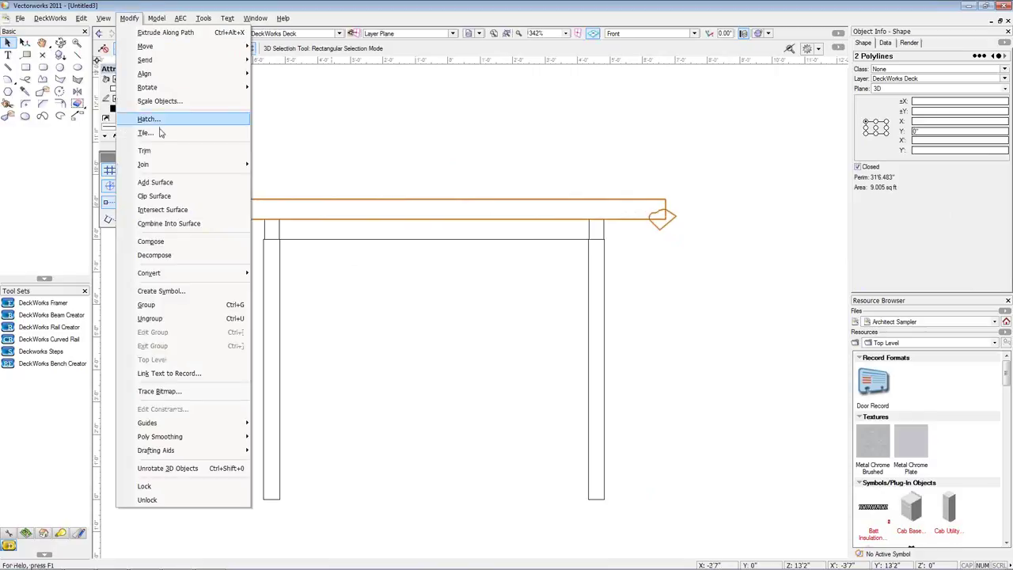
left_click(159, 182)
Delete both cutting polylines at the rafter ends
left_click(644, 206)
left_click(662, 219)
key("Delete")
left_click(211, 224)
key("Delete")
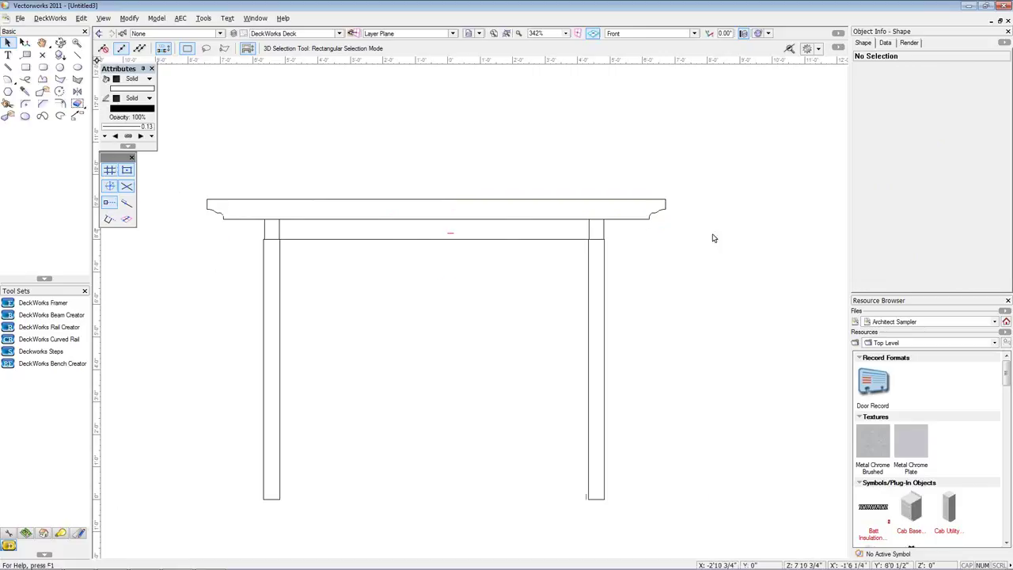
Extrude the shaped rafter profile 1"
left_click(649, 219)
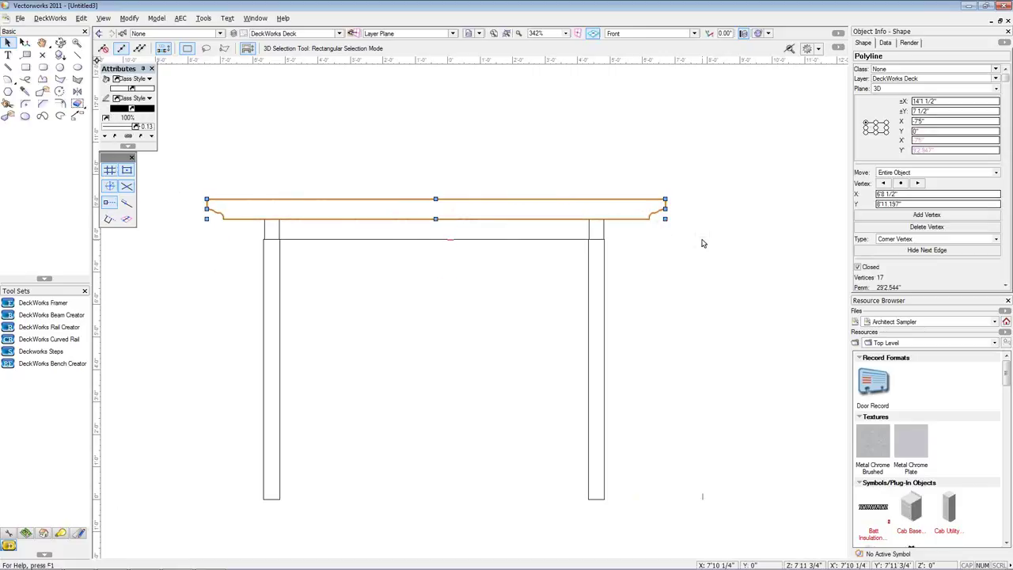
key("ctrl+e")
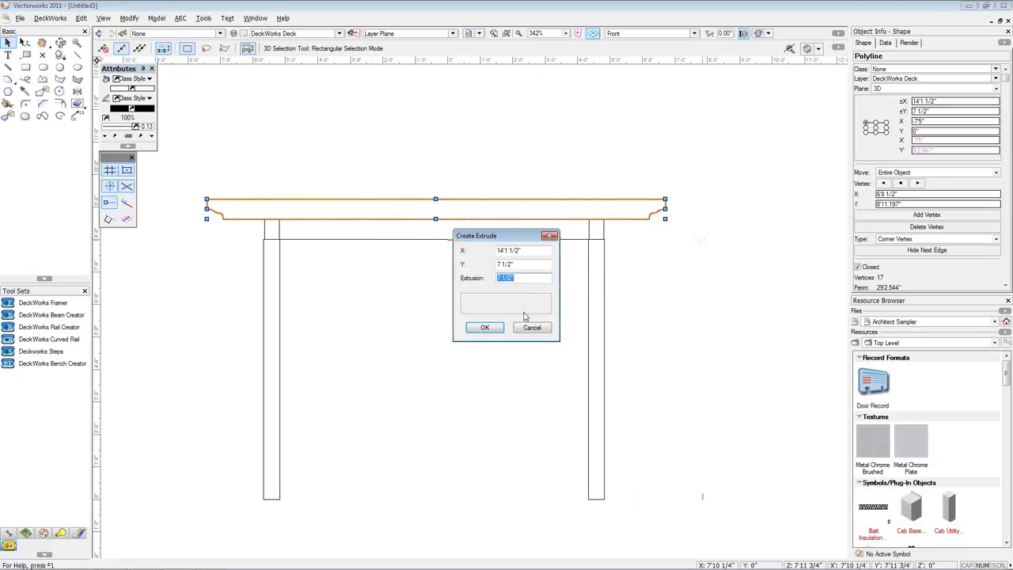
type("1")
left_click(482, 327)
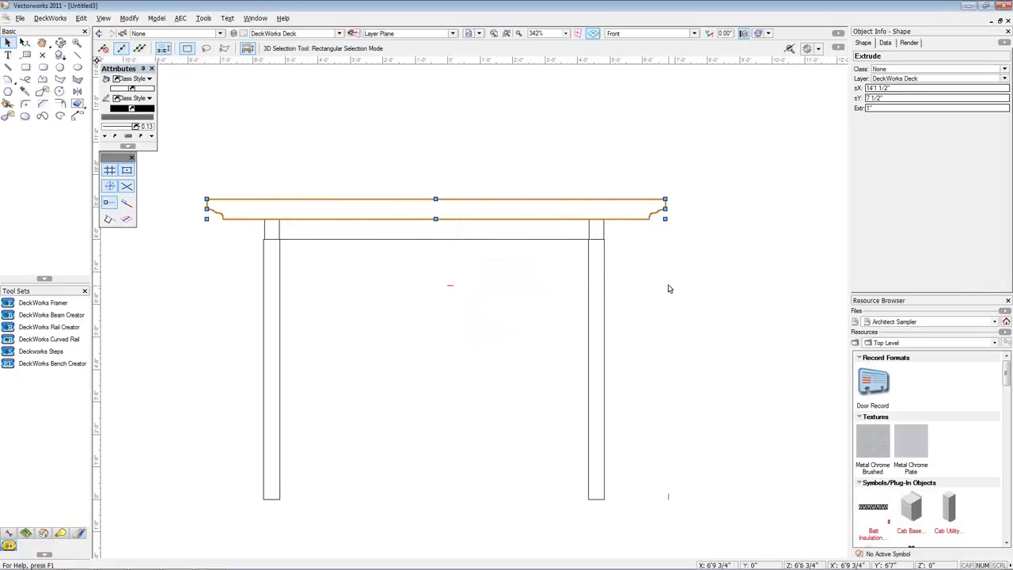
Move the extruded rafter in plan view to just inside the front beam of the square frame
key("F5")
scroll(643, 298, "down", 2)
middle_click_drag(652, 292, 613, 217)
left_click(644, 325)
scroll(645, 329, "up", 2)
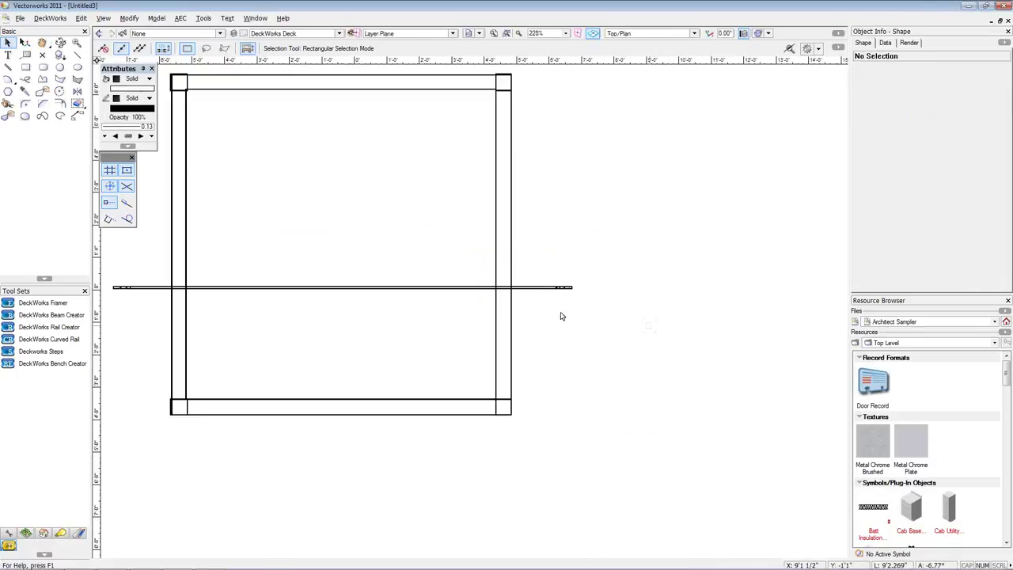
left_click_drag(547, 296, 546, 392)
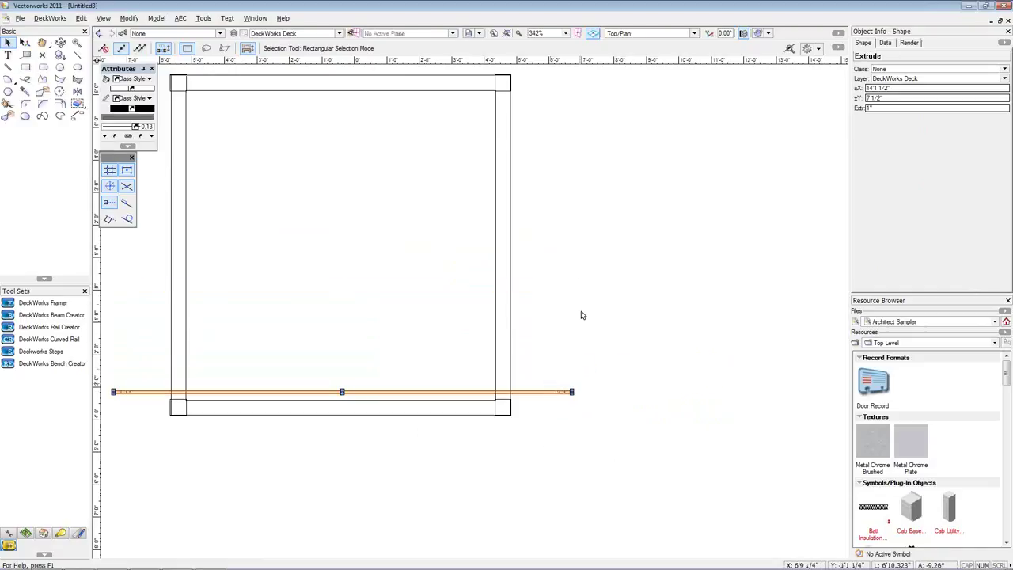
Create a linear duplicate array of the rafter with 12 duplicates, X offset 0 and Y offset 12", retaining the original
middle_click_drag(598, 349, 654, 325)
scroll(654, 317, "down", 1)
scroll(647, 265, "up", 1)
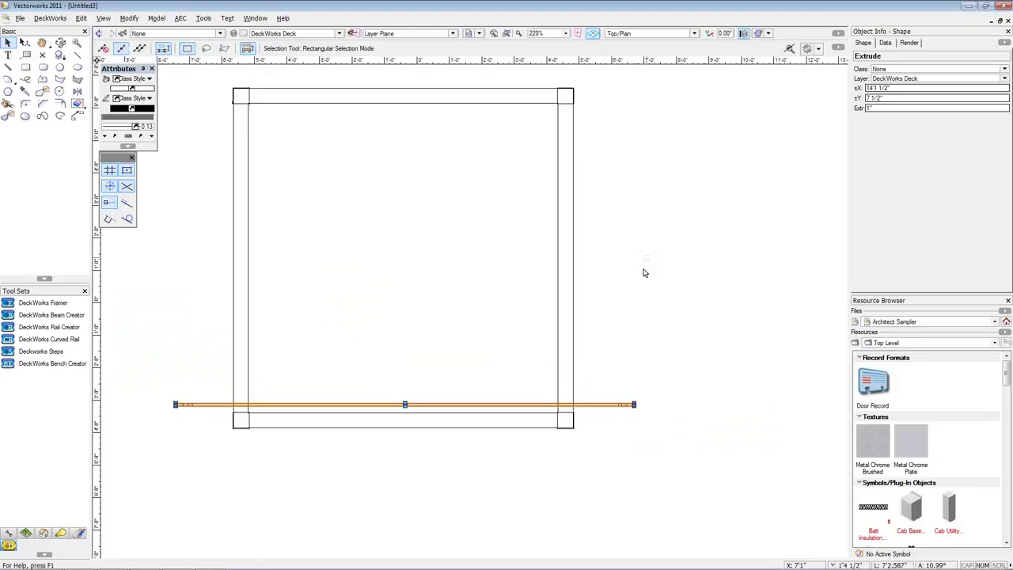
scroll(655, 300, "down", 2)
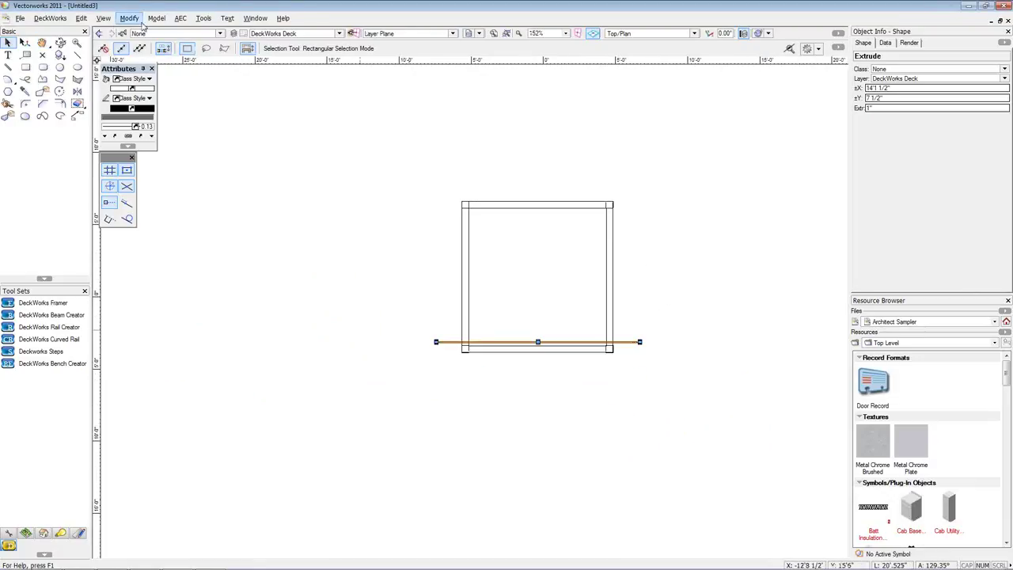
left_click(110, 21)
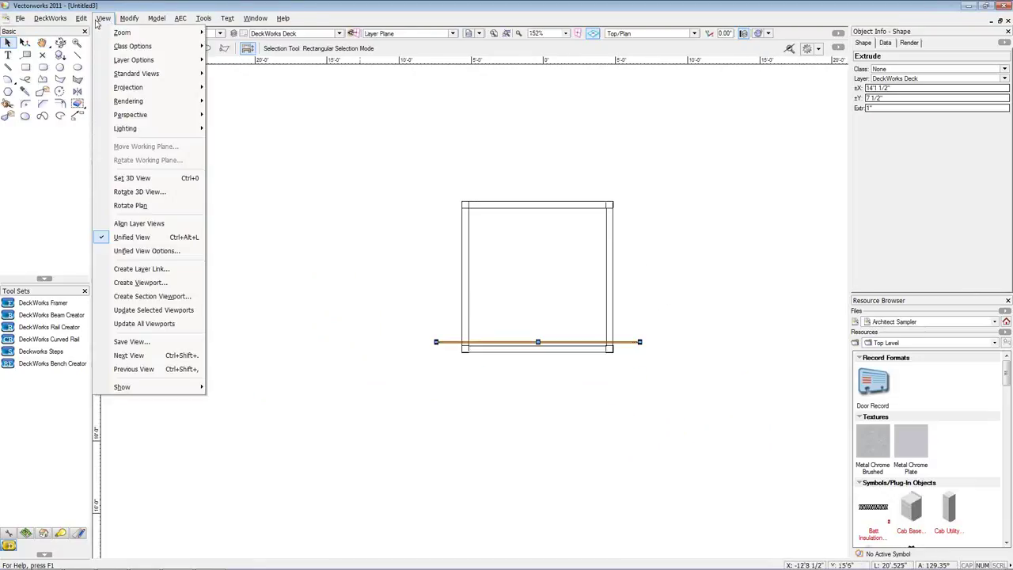
mouse_move(82, 21)
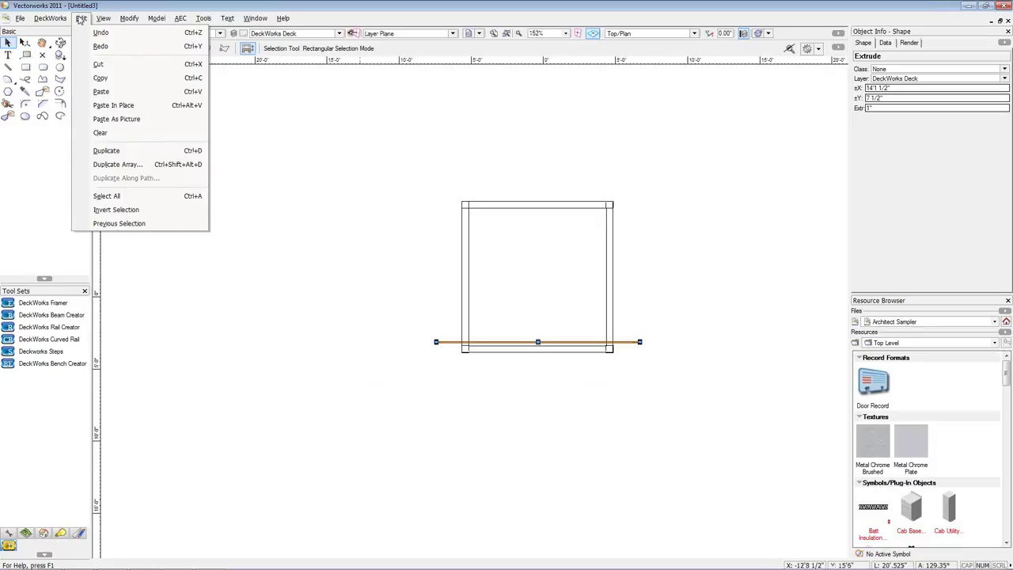
left_click(117, 164)
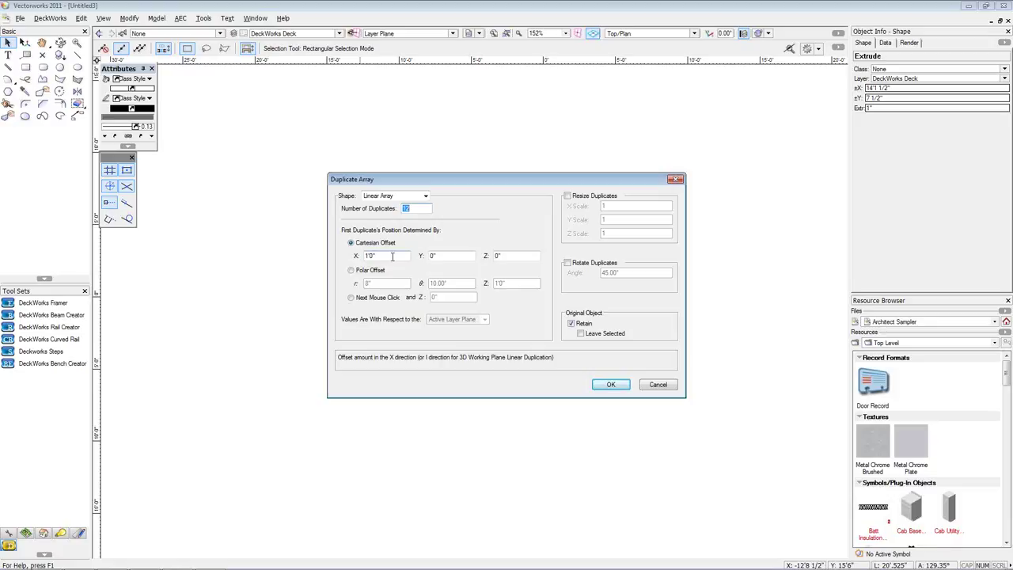
left_click_drag(392, 256, 346, 242)
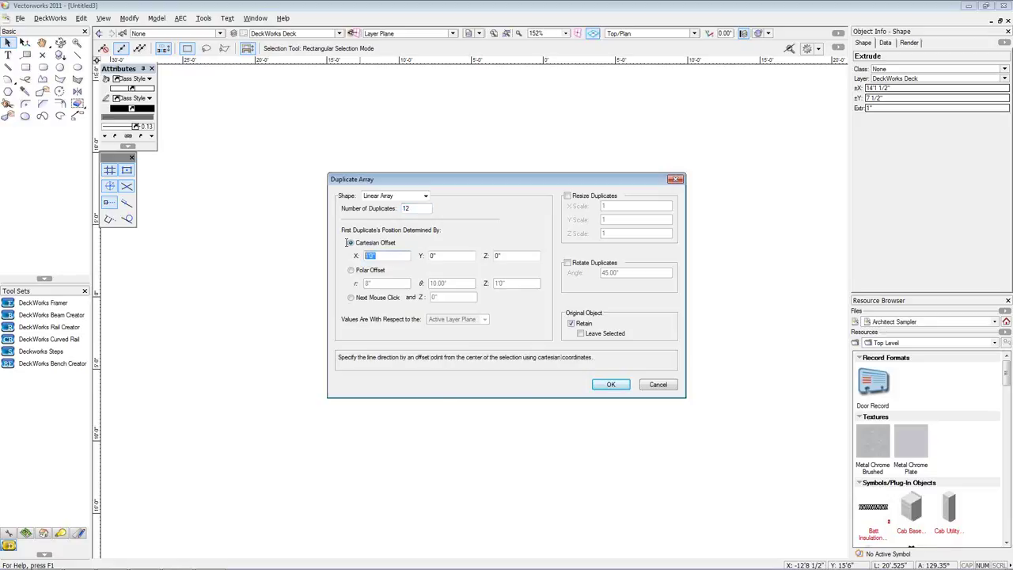
type("0")
left_click(434, 254)
double_click(434, 254)
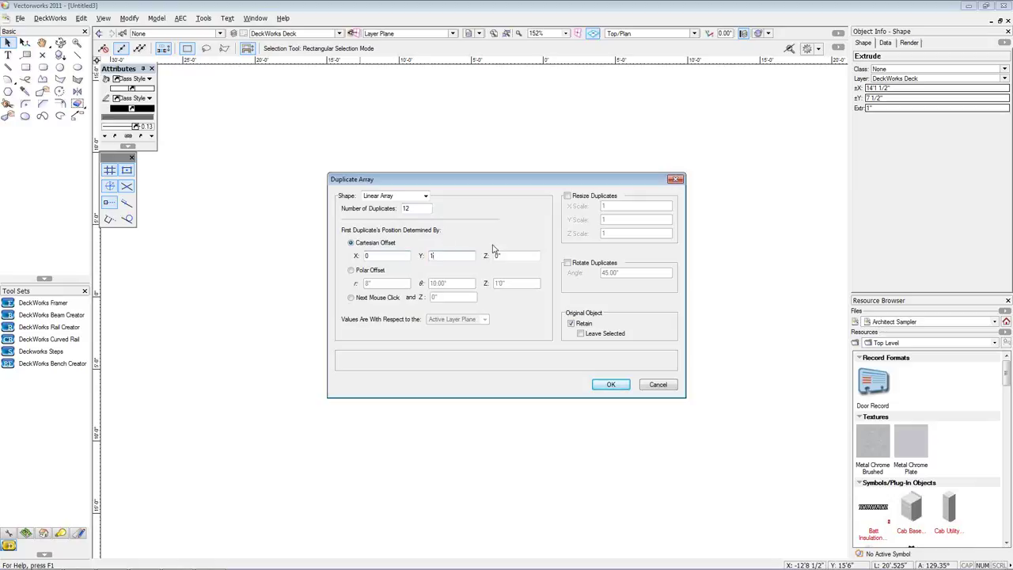
type("12")
left_click(608, 385)
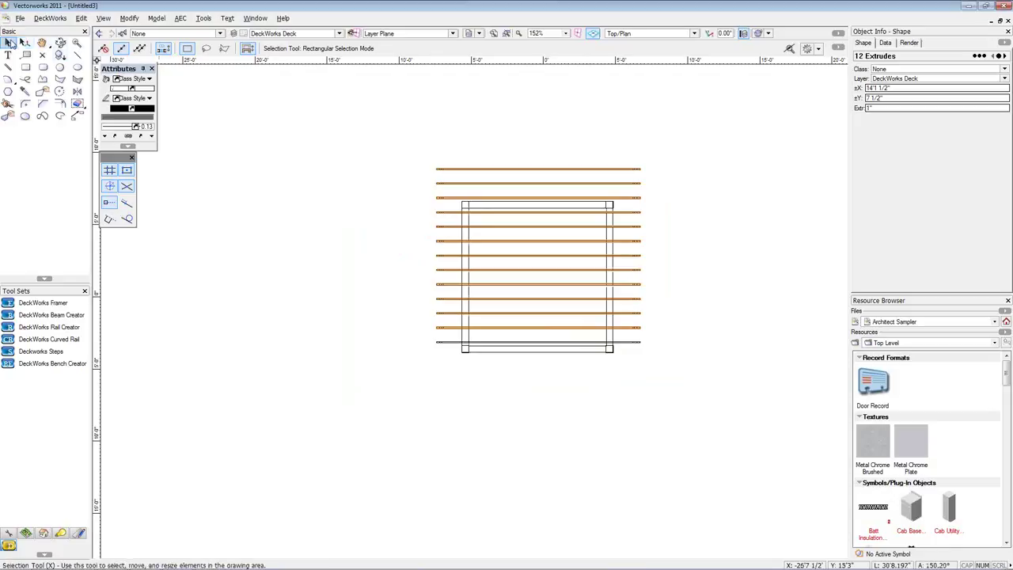
Delete the three surplus rafters nearest to and beyond the rear beam of the frame
left_click(396, 165)
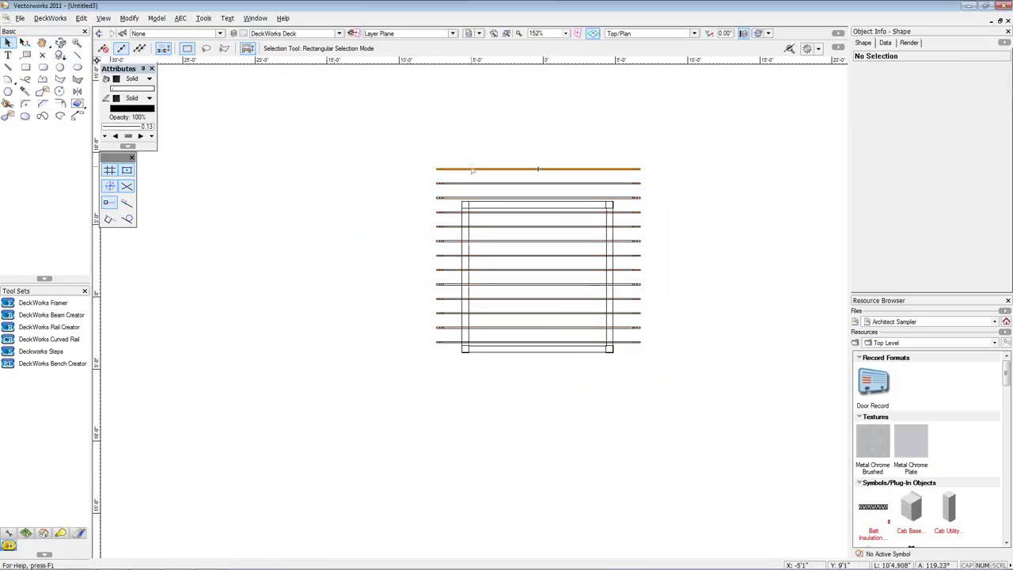
left_click(472, 169)
key("Delete")
left_click(464, 183)
key("Delete")
left_click(447, 197)
key("Delete")
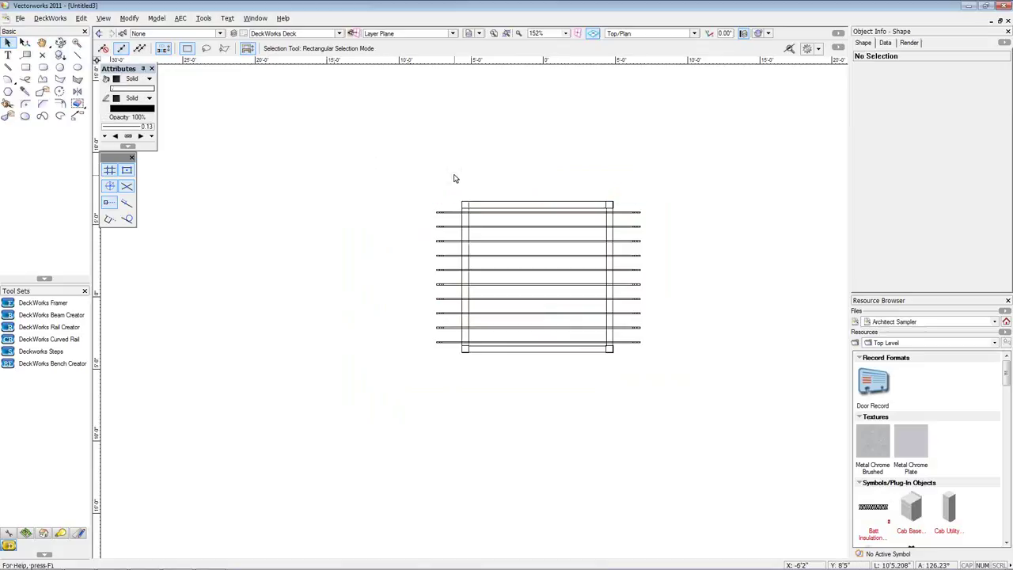
Orbit the structure in 3D and render it shaded to inspect the rafters, beams and posts
scroll(453, 178, "down", 1)
left_click(61, 42)
left_click_drag(482, 263, 509, 187)
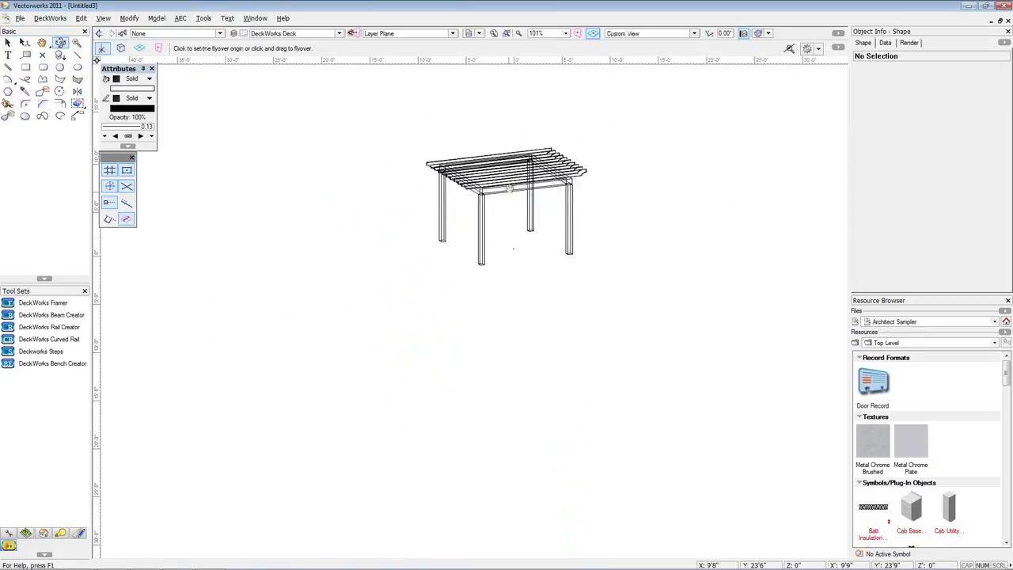
scroll(499, 293, "up", 2)
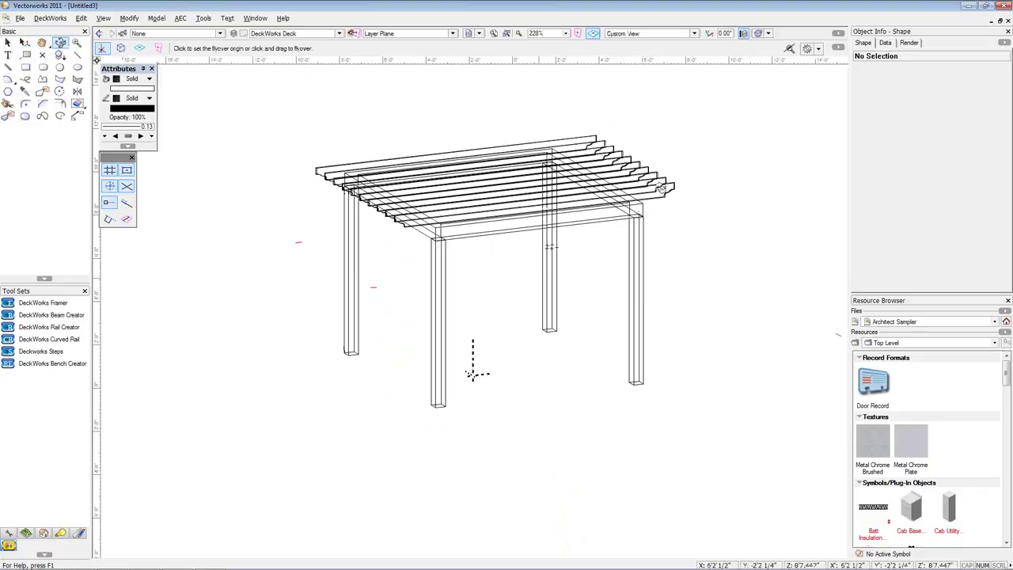
left_click(768, 34)
left_click(784, 120)
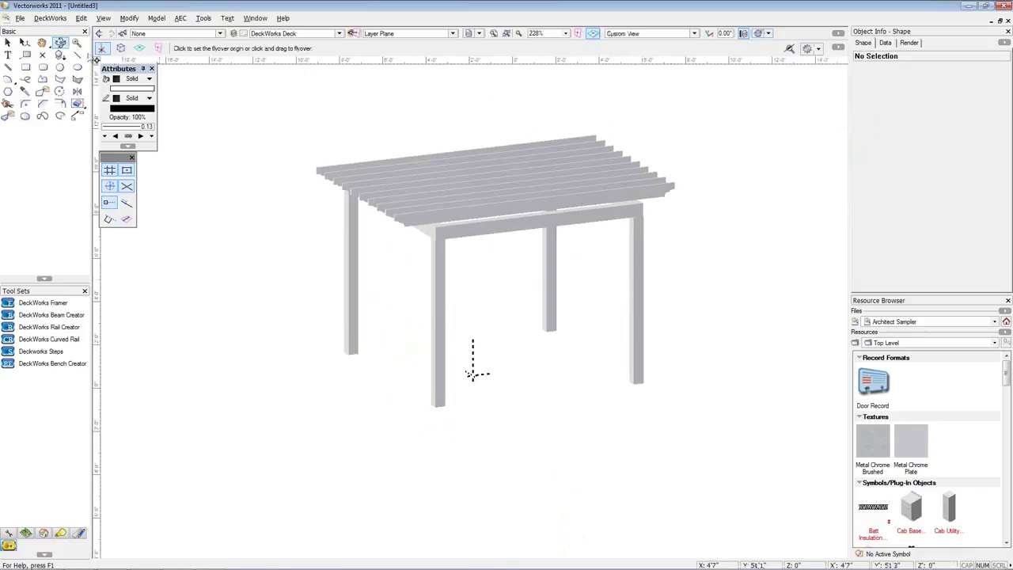
left_click_drag(494, 281, 444, 269)
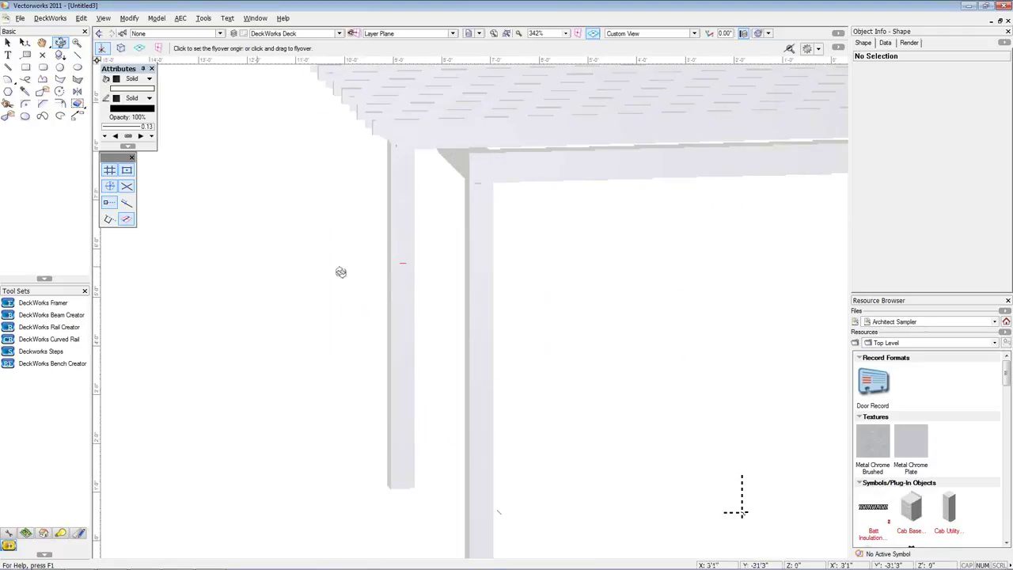
mouse_move(345, 211)
left_mouse_down()
mouse_move(340, 219)
mouse_move(303, 213)
mouse_move(350, 219)
left_mouse_up()
Create a symbol from all the extrudes in plan view, keeping the default name, plan projection center insertion point and world-based units
key("ctrl+5")
scroll(337, 257, "down", 3)
scroll(522, 395, "up", 1)
middle_click_drag(524, 394, 491, 346)
left_click_drag(664, 431, 207, 96)
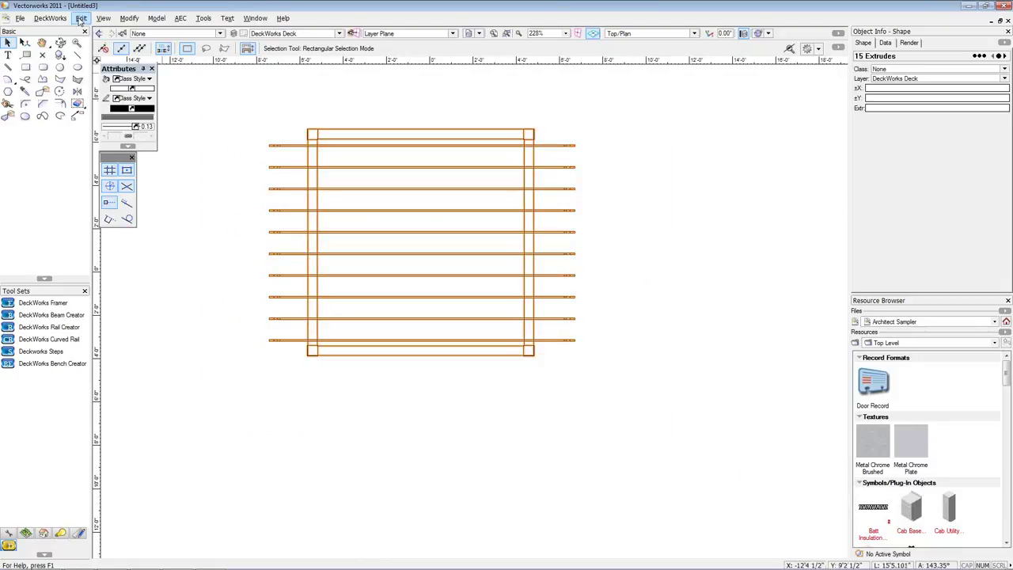
left_click(103, 18)
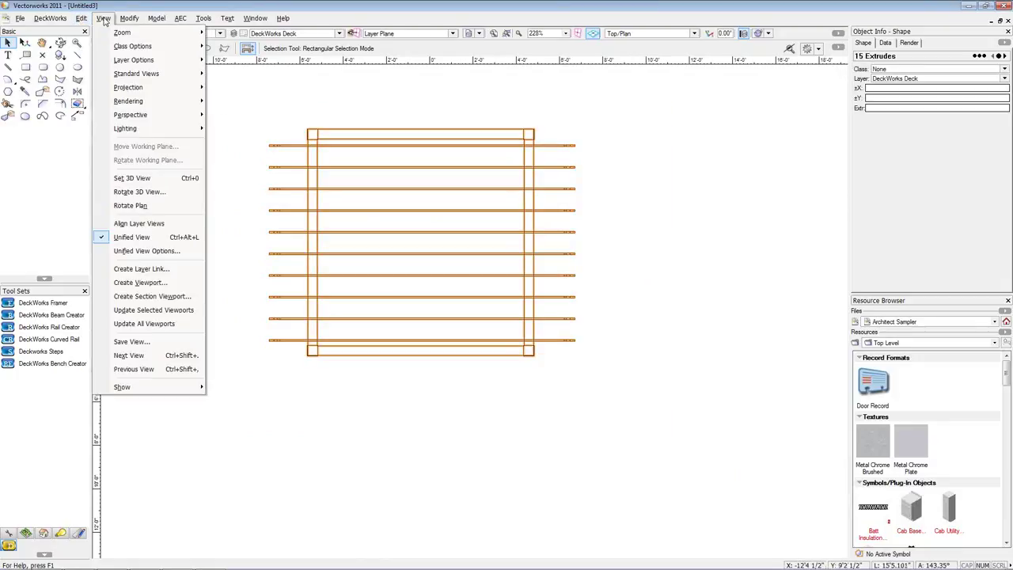
mouse_move(127, 19)
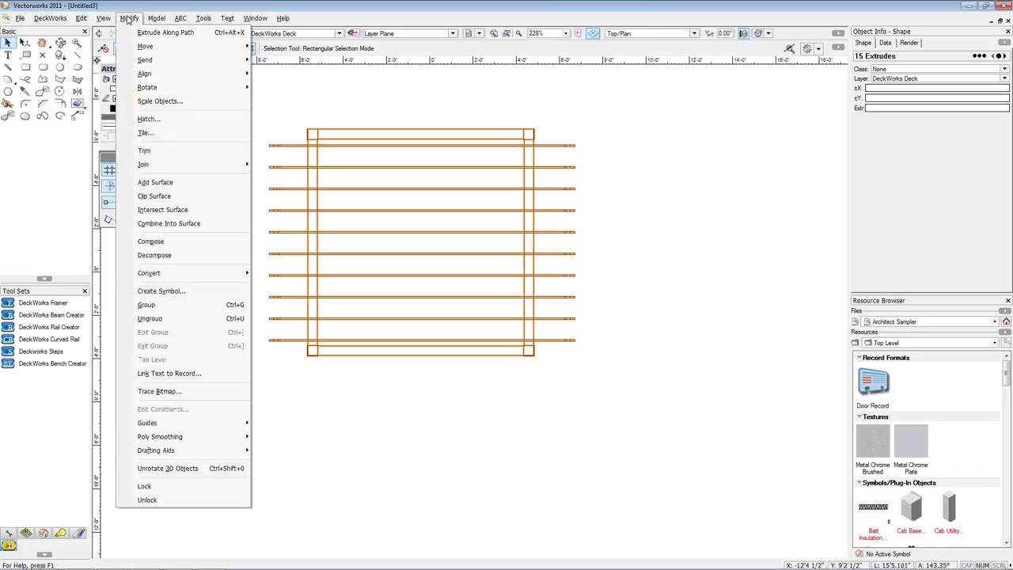
left_click(163, 291)
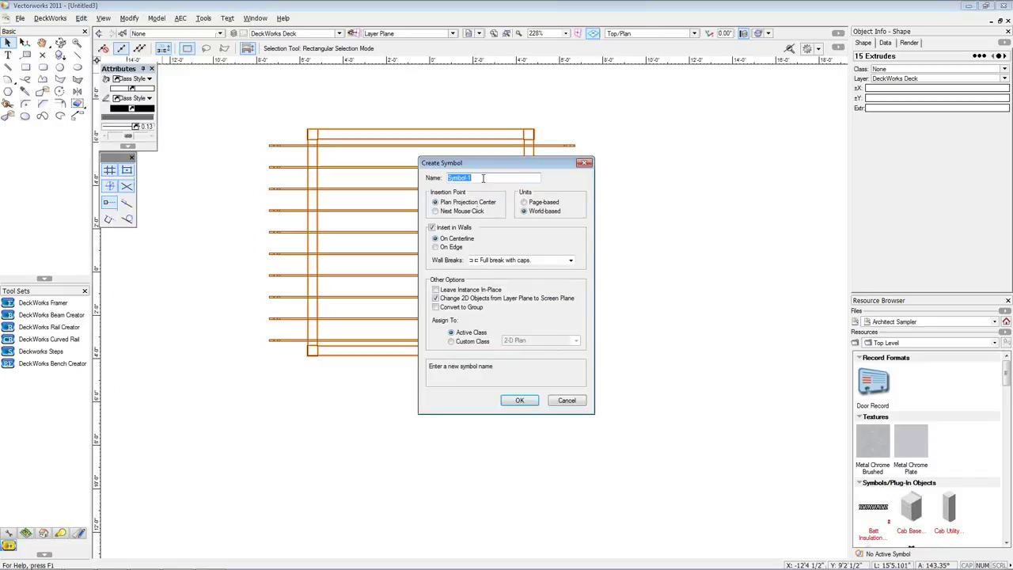
left_click(521, 401)
left_click(539, 376)
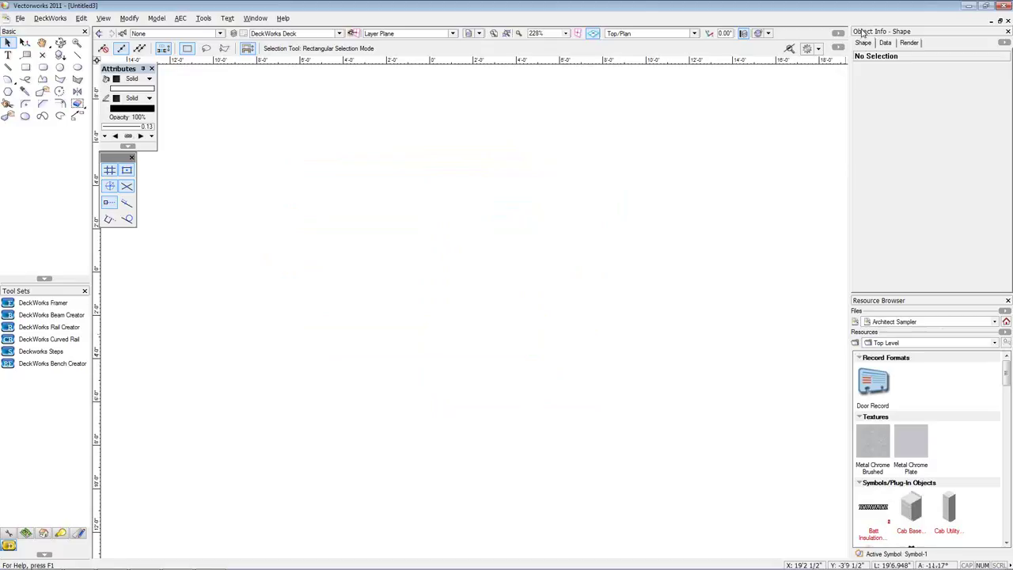
Switch the resource list from Architect Sampler to the Untitled3 file and locate its new symbol
left_click(910, 325)
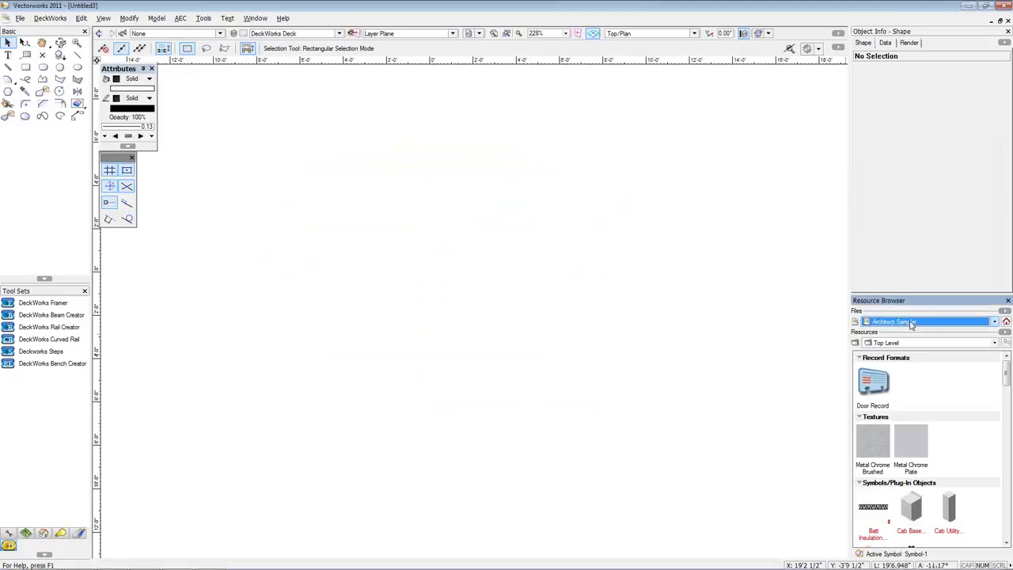
left_click(996, 323)
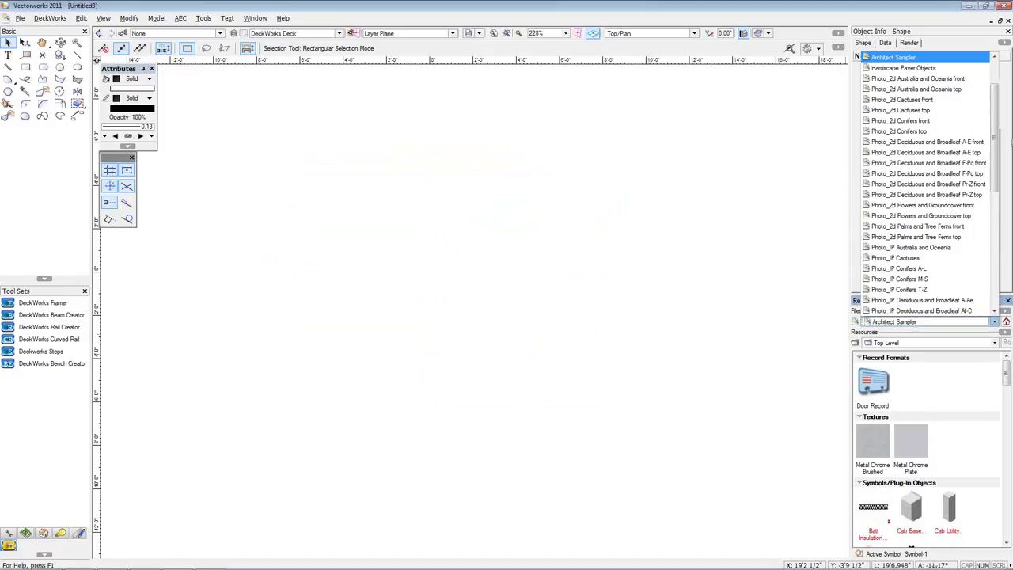
scroll(926, 158, "up", 2)
left_click(898, 72)
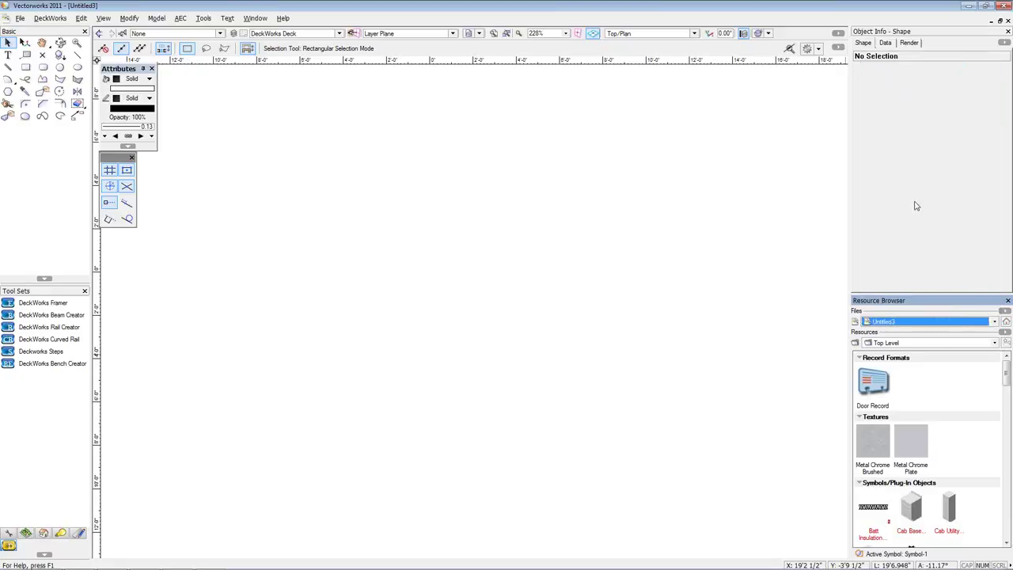
left_click_drag(1008, 383, 1010, 533)
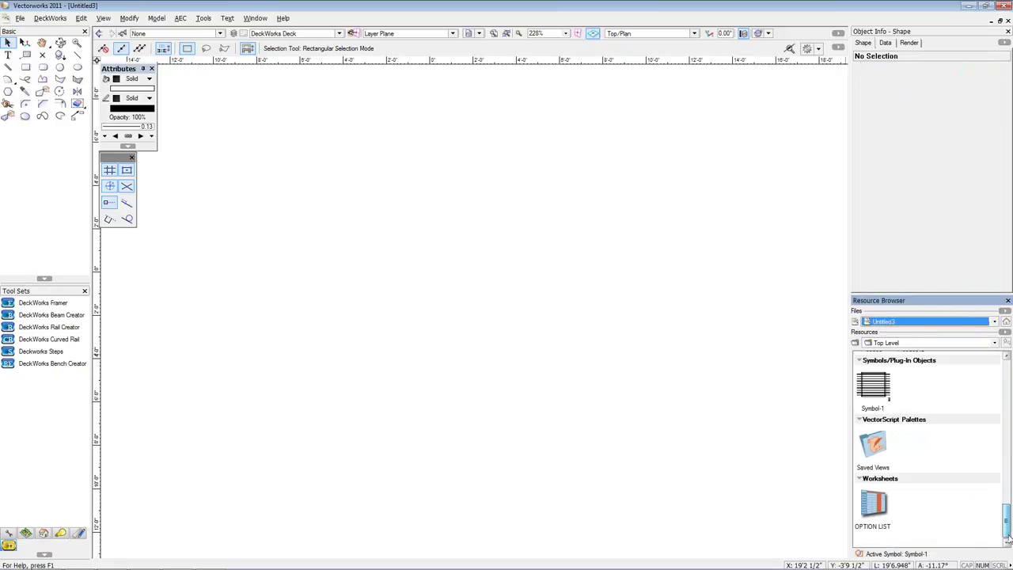
Place two instances of Symbol-1 in the plan and move the left one to about X -15'1", Y 7'3"
mouse_move(873, 385)
left_mouse_down()
mouse_move(423, 248)
mouse_move(308, 175)
left_mouse_up()
left_click_drag(877, 391, 626, 287)
scroll(617, 345, "down", 3)
left_click(443, 258)
left_click_drag(443, 258, 353, 226)
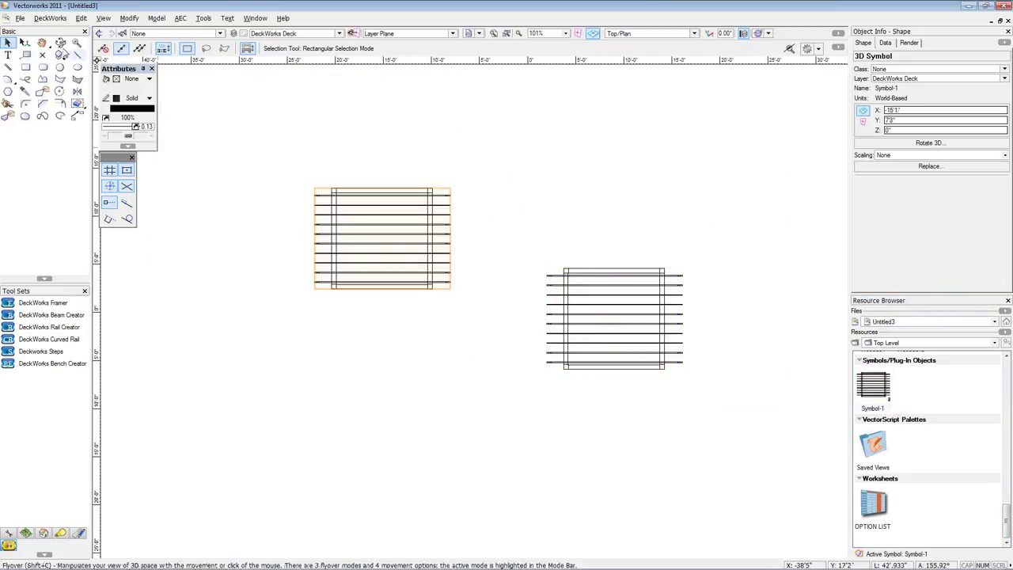
Orbit the plan into a 3D view to examine both symbol instances
left_click(60, 41)
left_click_drag(448, 346, 514, 299)
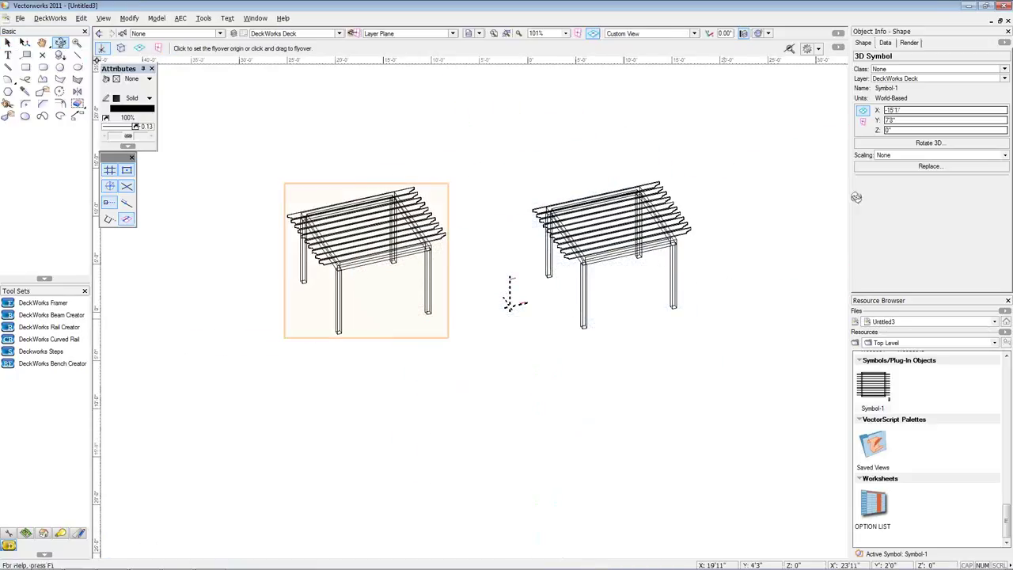
left_click(1006, 24)
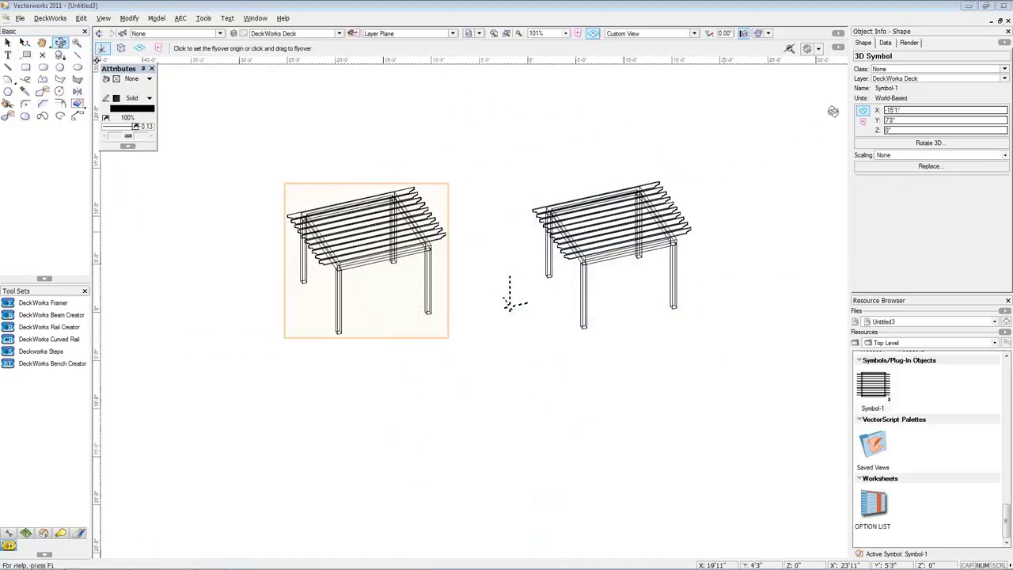